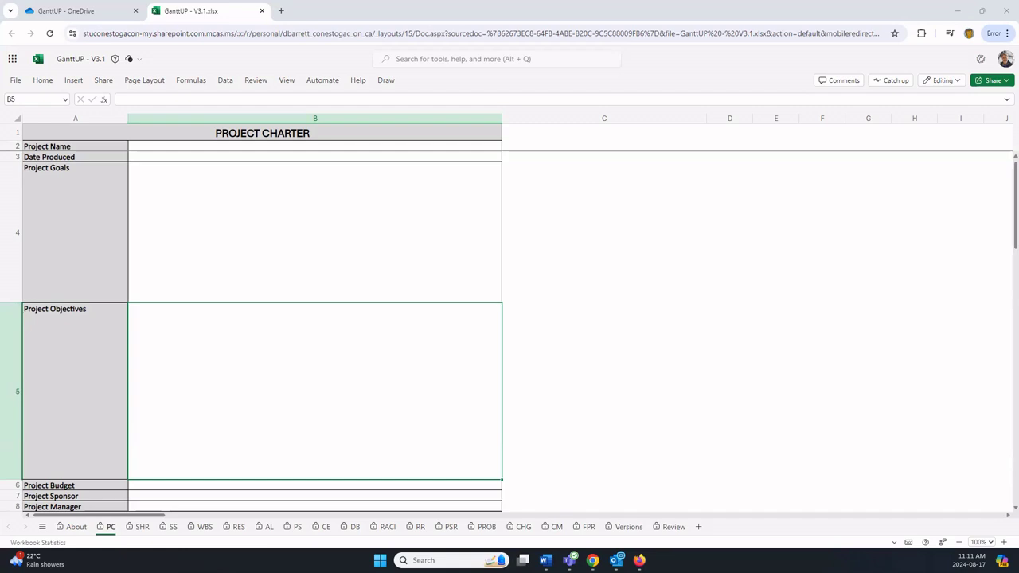
Step: On the PS schedule sheet, enter Aug 20 as the start date in cell E13
click(294, 529)
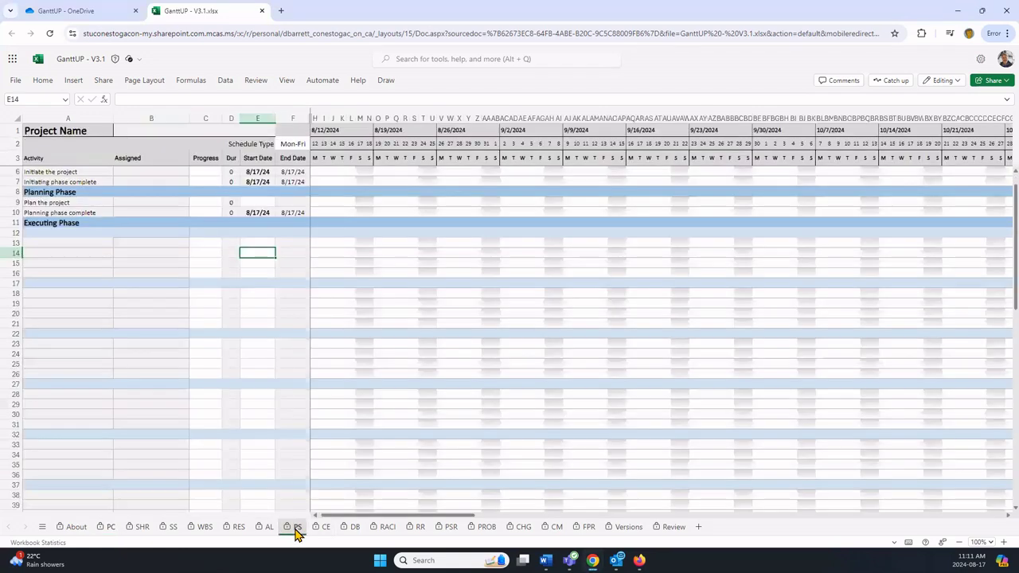
click(250, 243)
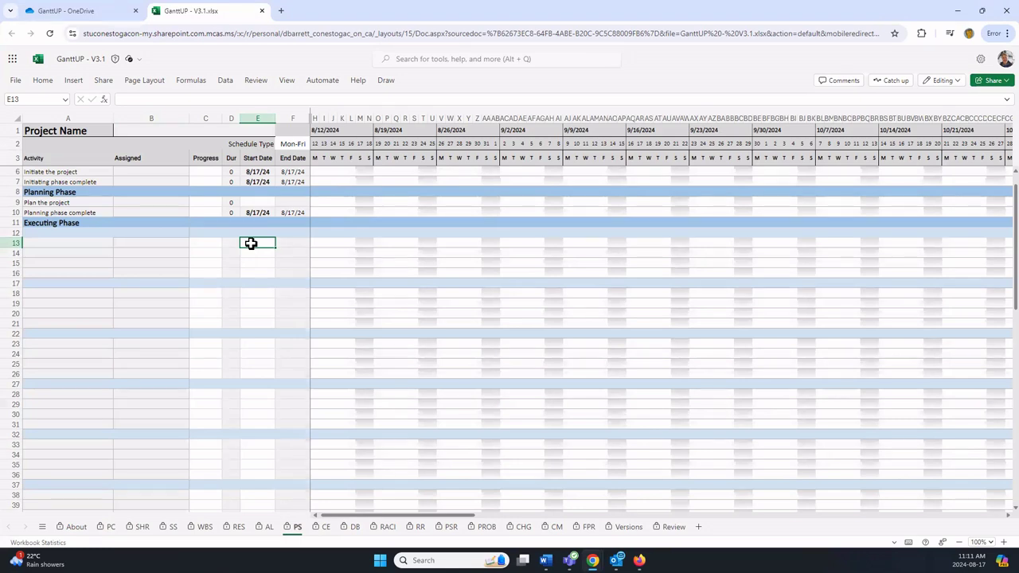
double_click(263, 244)
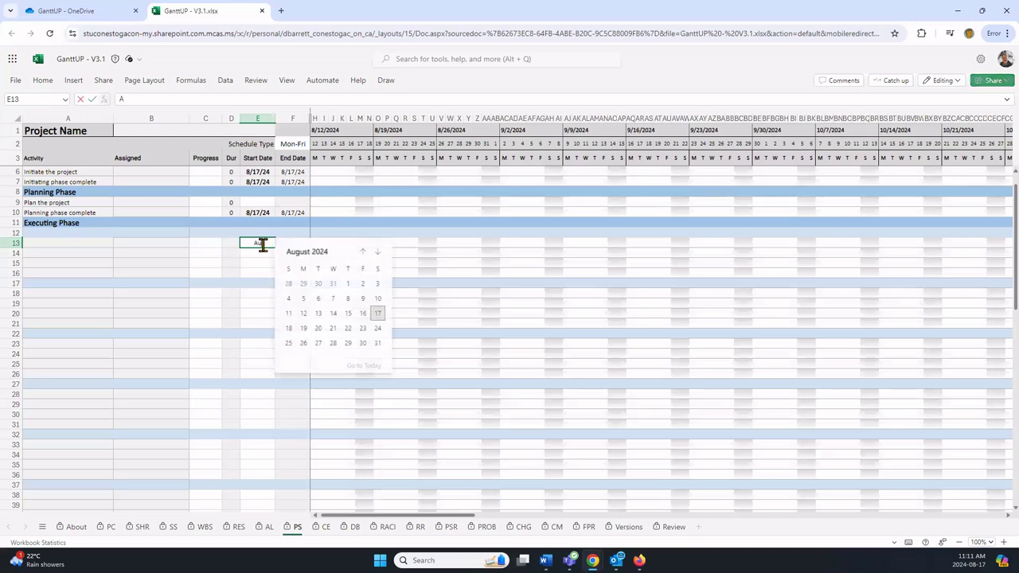
text(Aug 20)
key(Return)
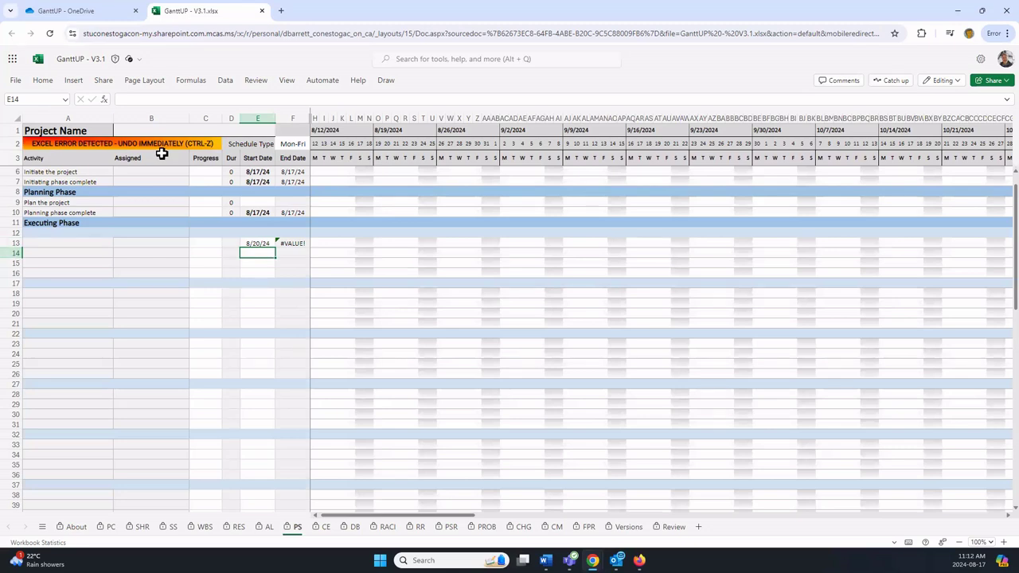
Step: Undo the Aug 20 start date from the Project Charter sheet and confirm the PS sheet is restored
click(111, 527)
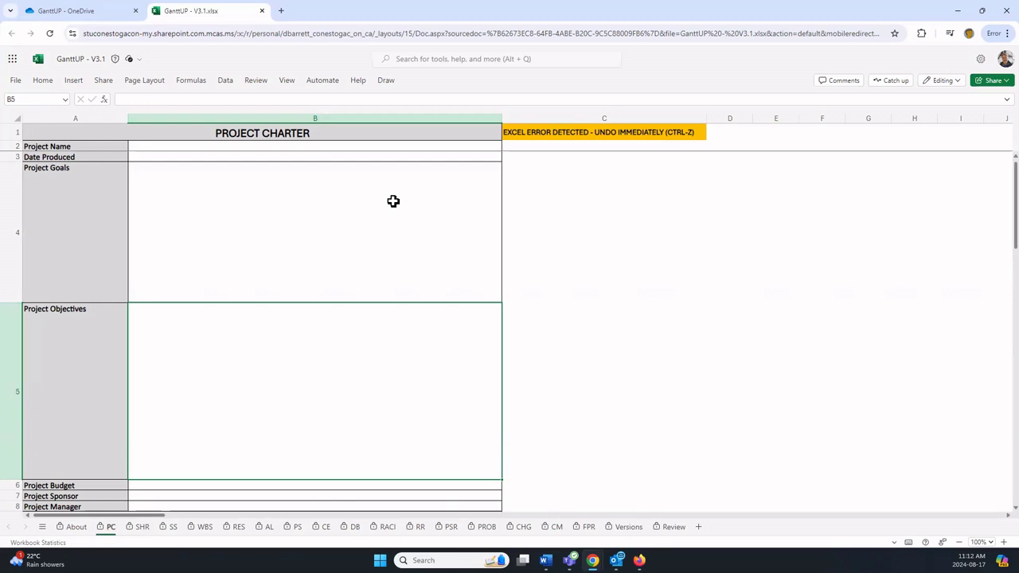
key(ctrl+z)
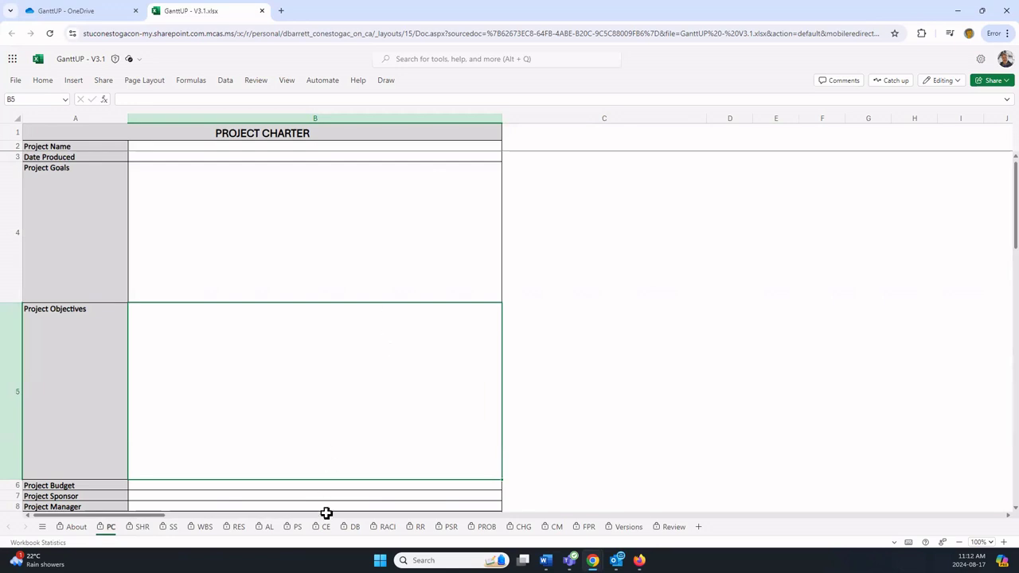
click(296, 527)
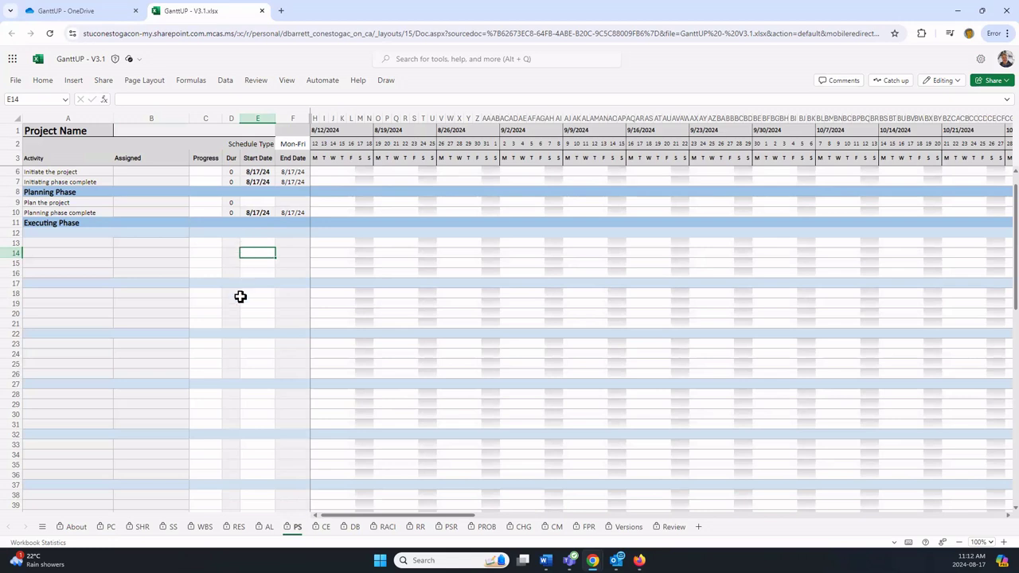
click(111, 527)
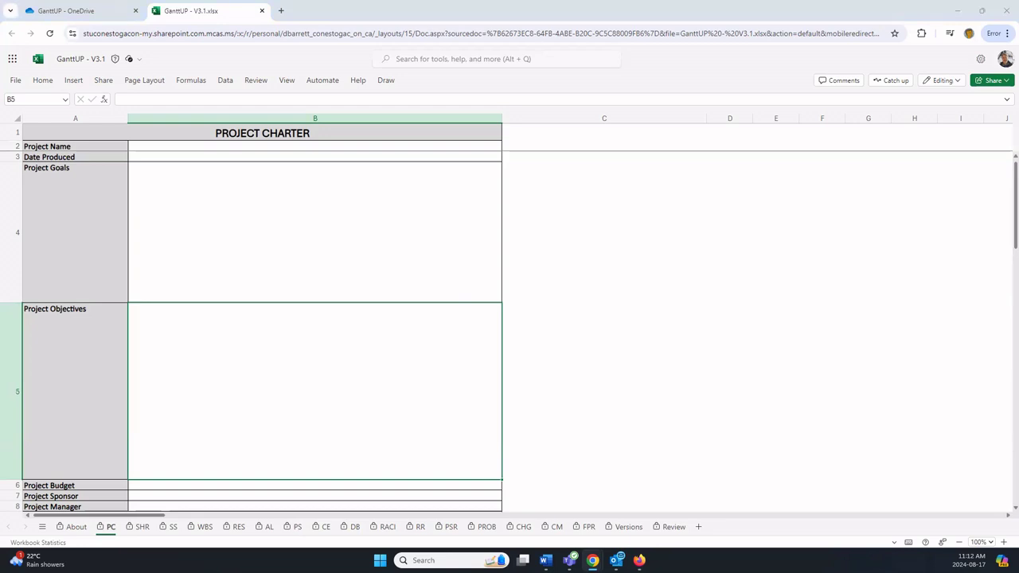
Step: Paste 'DCV4Launch—DecoCam V4 Product Launch' into the Project Name cell B2
click(149, 146)
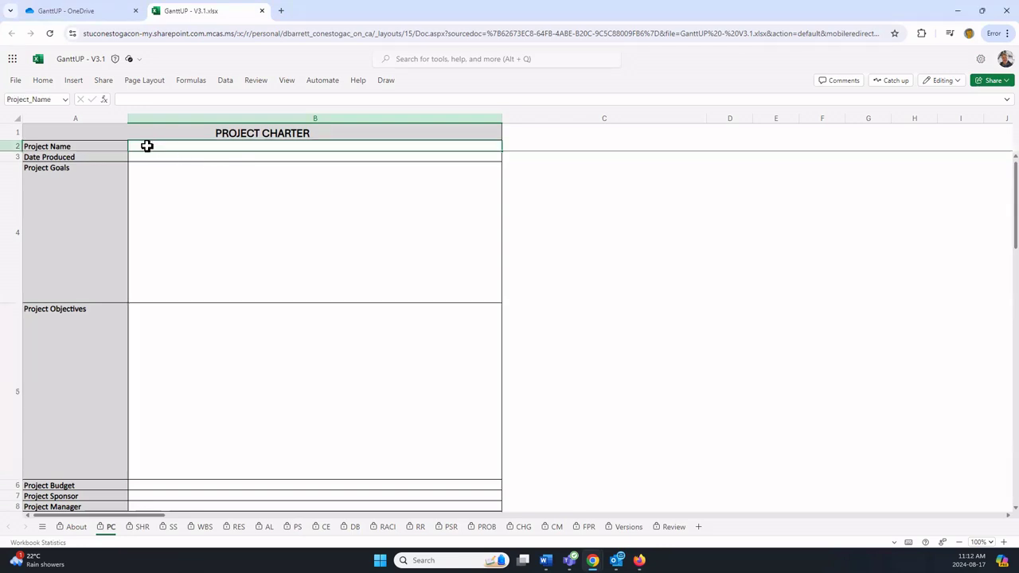
text(DCV4Launch—DecoCam V4 Product Launch)
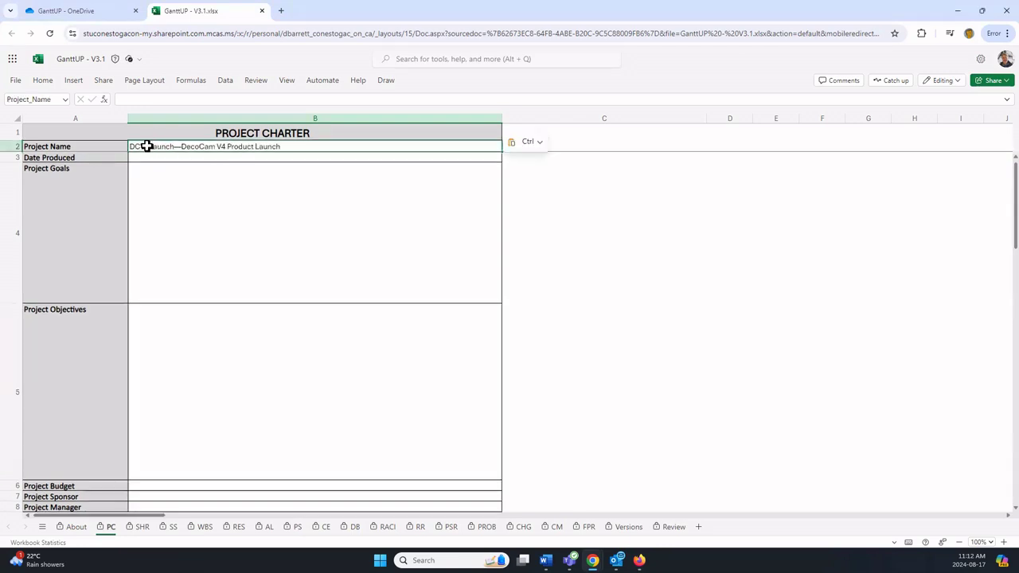
click(149, 158)
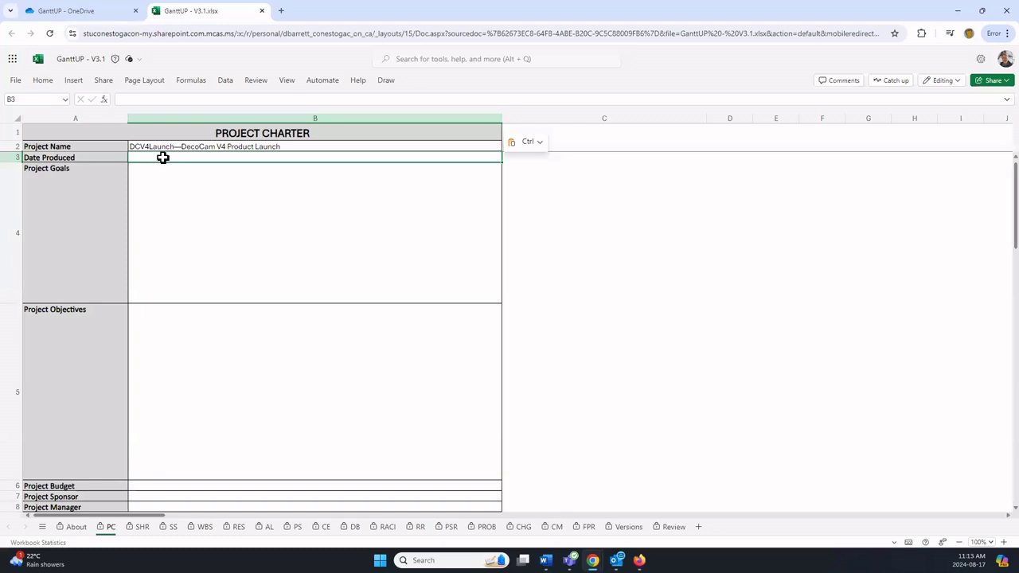
Step: Type March 26 in Date Produced and step the date picker back five months
text(March)
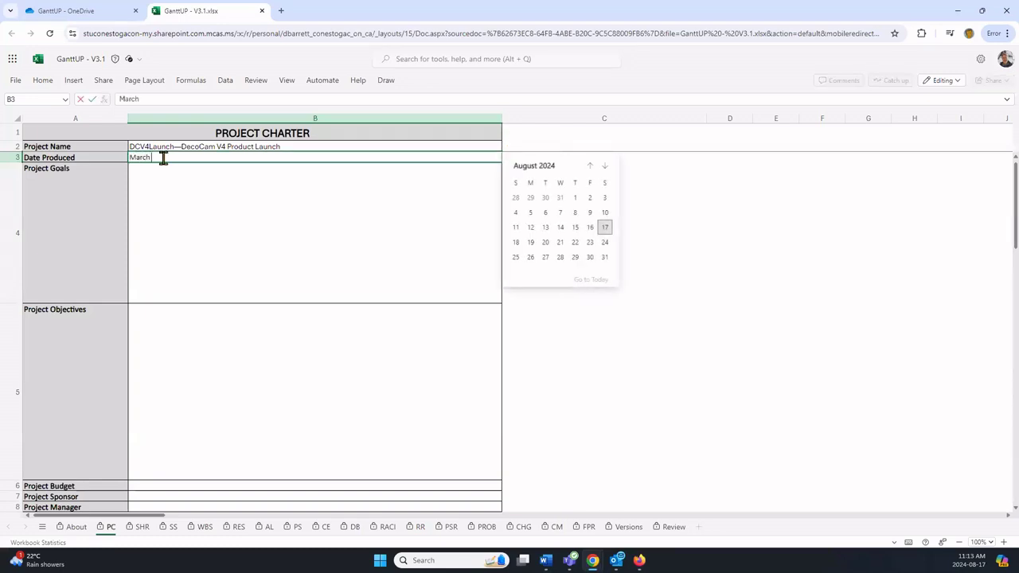
text( 26)
click(590, 167)
click(590, 167)
click(590, 168)
click(590, 168)
click(589, 167)
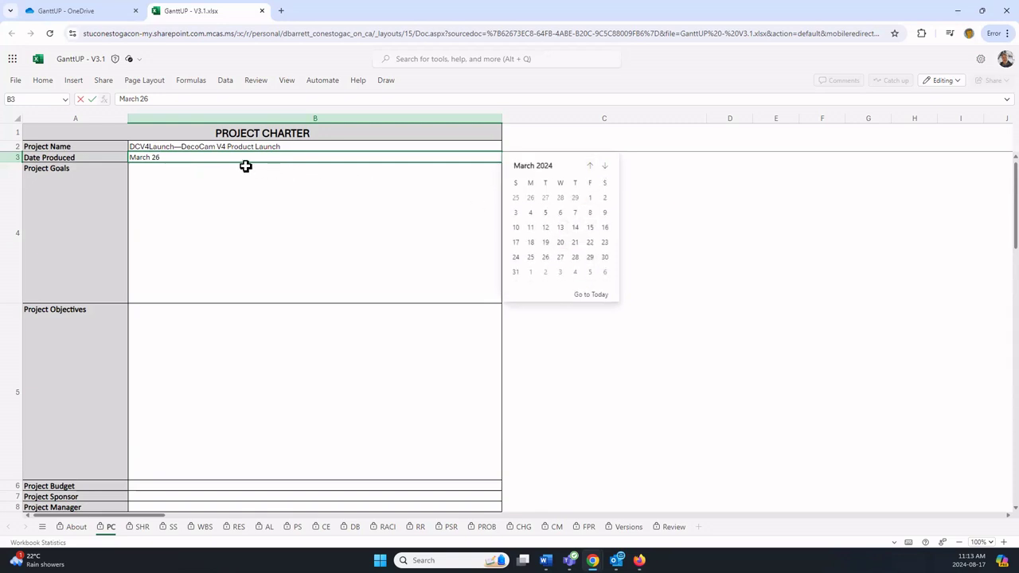
key(Escape)
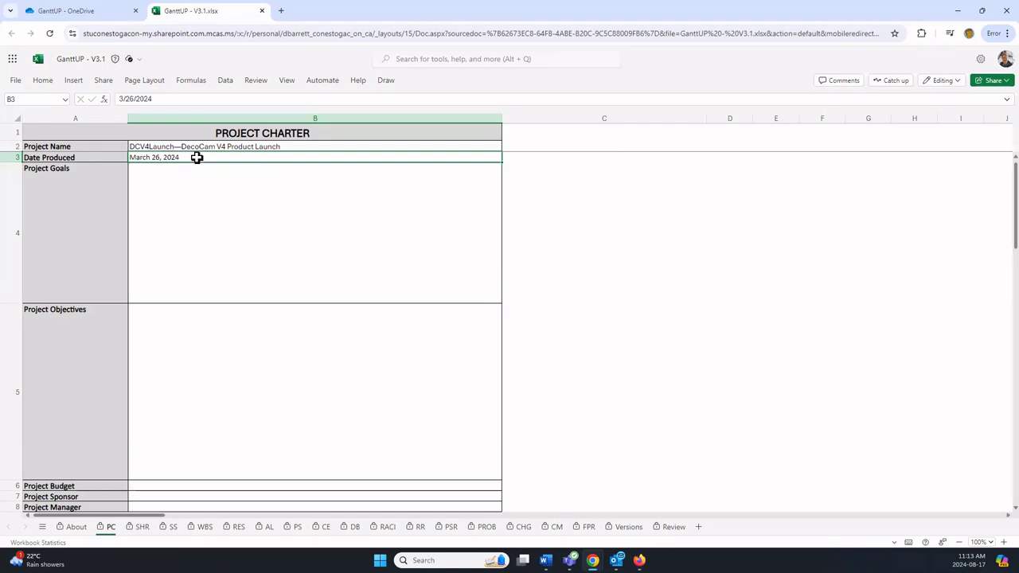
Step: Correct the Date Produced entry to March 25, 2026
double_click(185, 157)
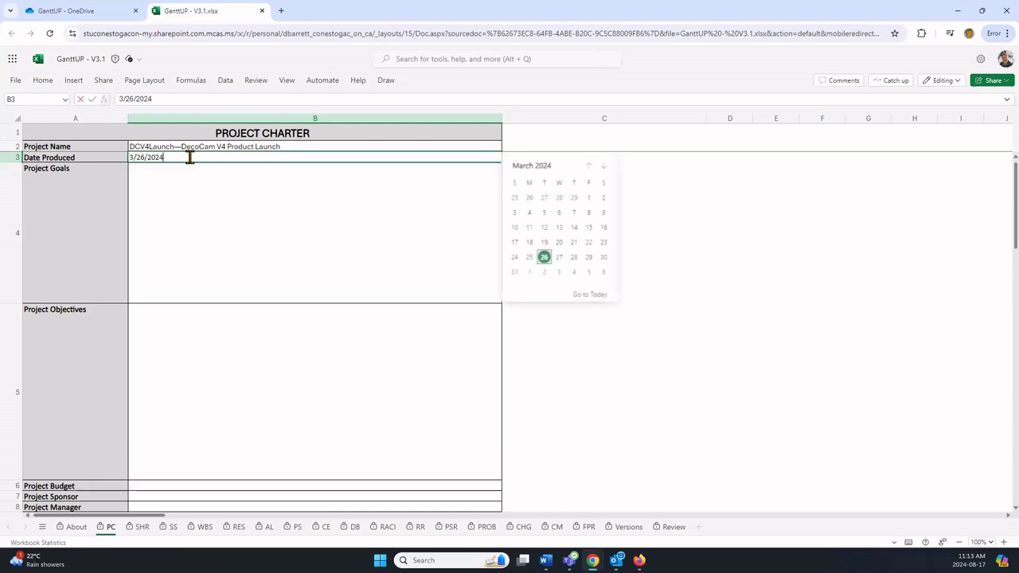
key(BackSpace)
key(BackSpace)
key(BackSpace)
key(BackSpace)
key(BackSpace)
key(BackSpace)
key(BackSpace)
key(BackSpace)
key(BackSpace)
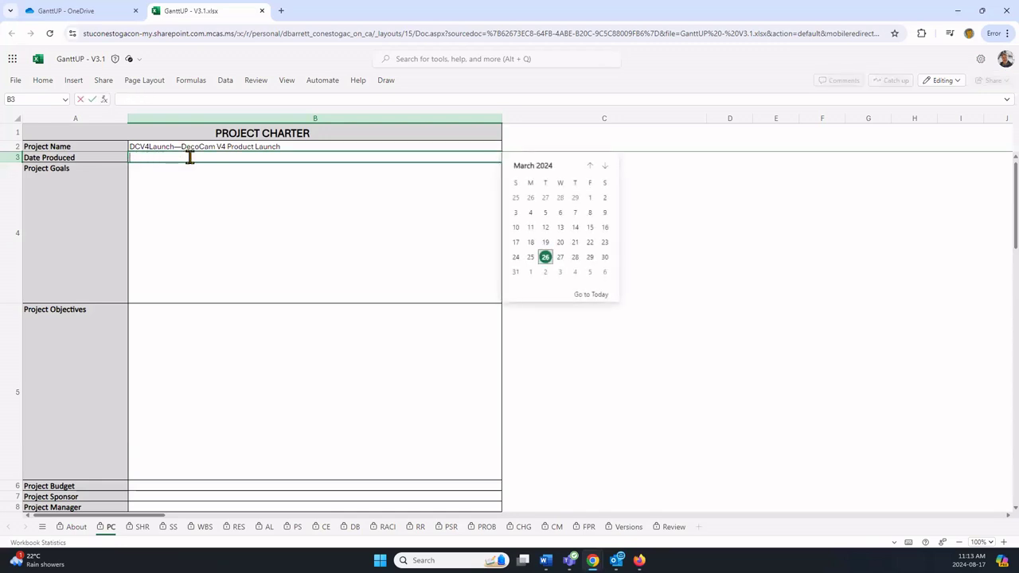
text(March 25, 2026)
key(Return)
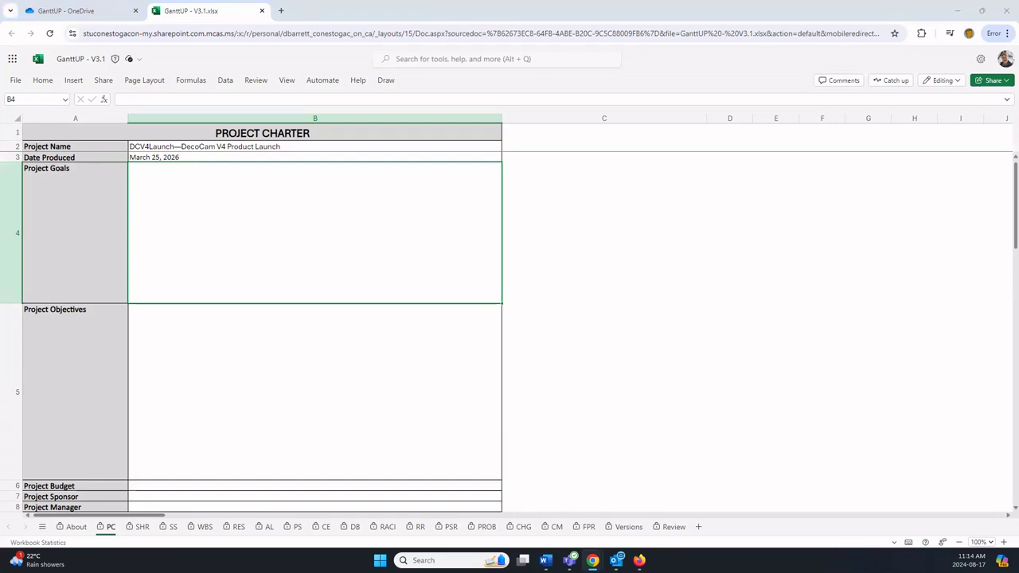
Step: Paste the DecoCam V4 launch goal about a 5% market-share increase into Project Goals cell B4
click(171, 191)
text(The goal of the project is to successfully launch DecoCam V4 in order to support the company's goal of a 5% increase in DecoCam's market share.)
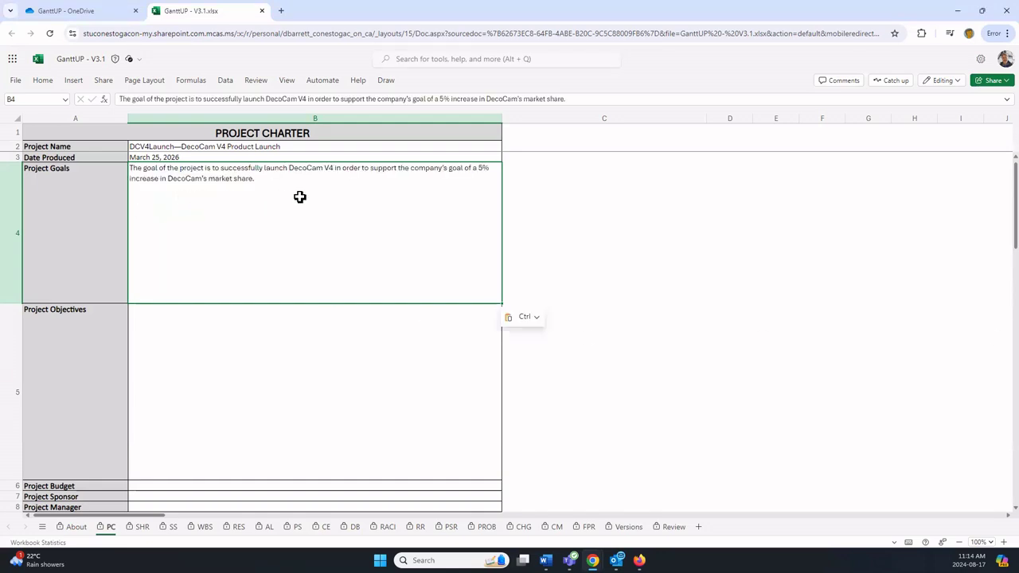
key(Return)
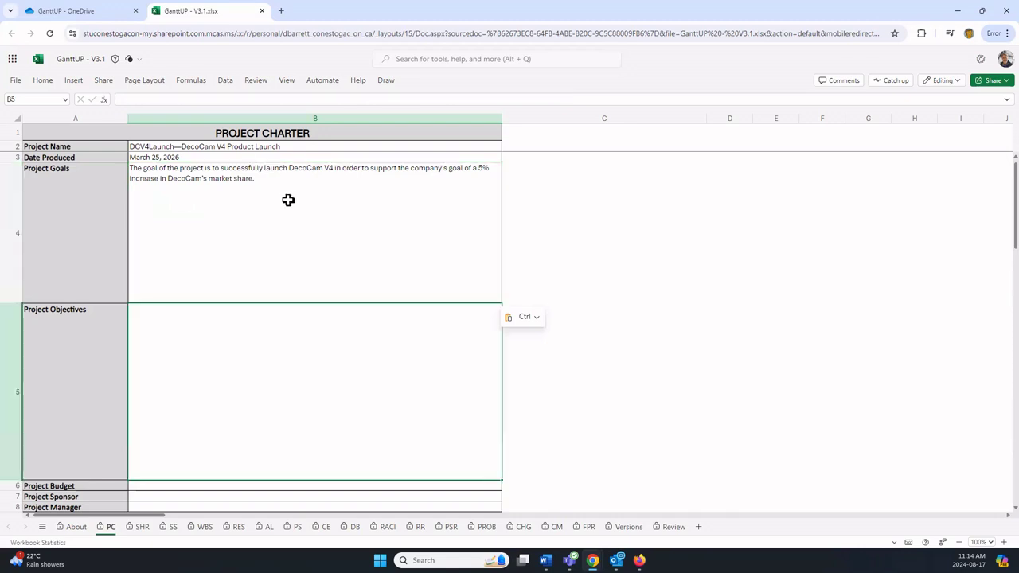
click(229, 213)
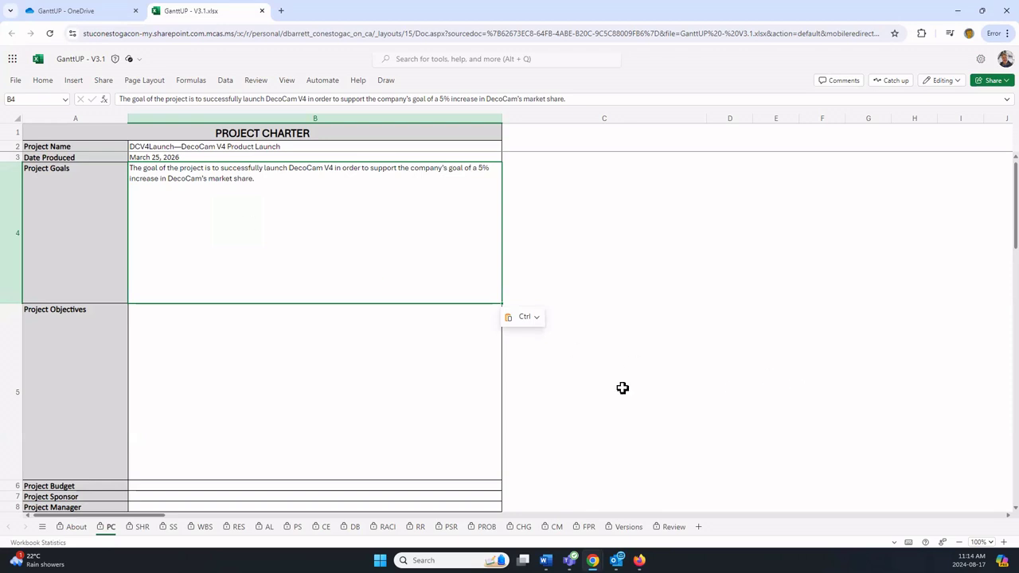
Step: Begin Project Objectives in B5 with 'The objectives of the project are, by May 8, 2026:'
click(174, 327)
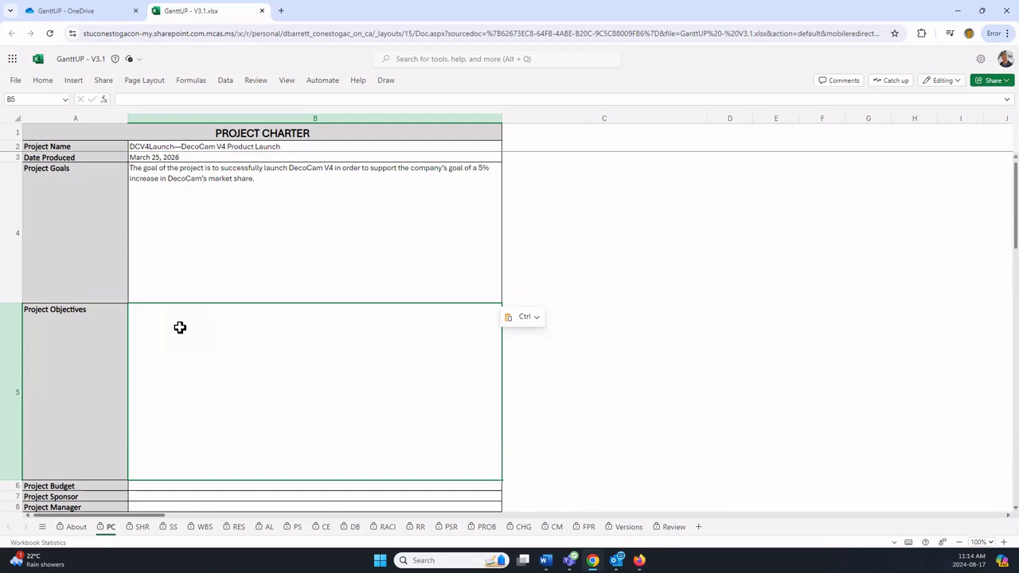
double_click(180, 332)
text(The goal of the project is to successfully launch DecoCam V4 in order to support the company's goal of a 5% increase in DecoCam's market share.)
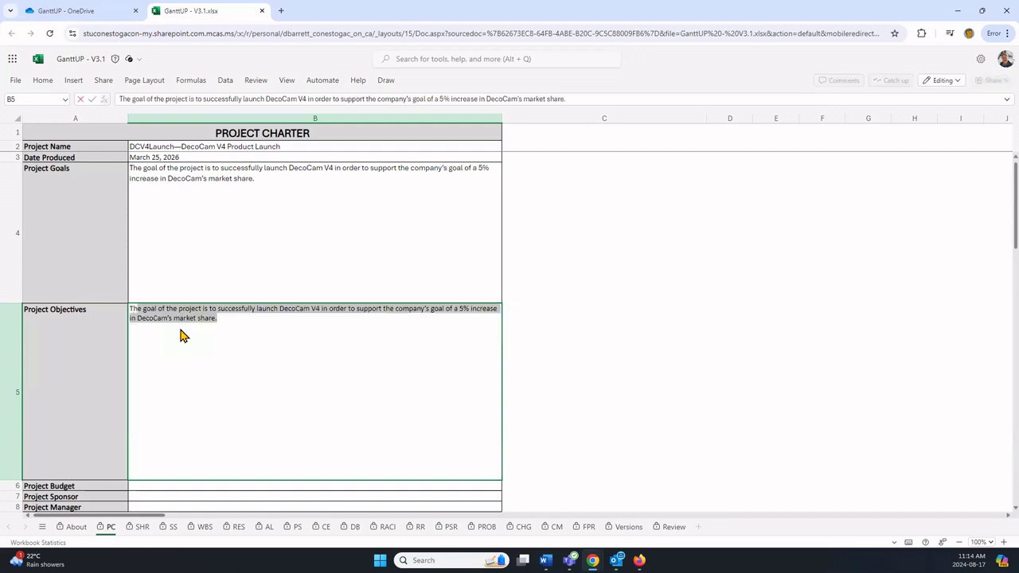
text(obj)
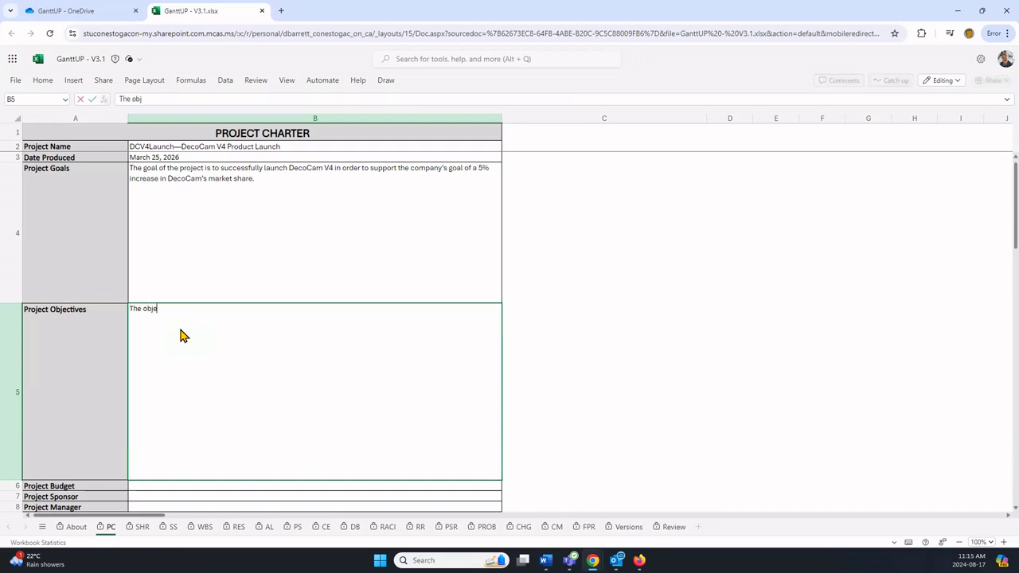
text(ectives of the project are, by Ma)
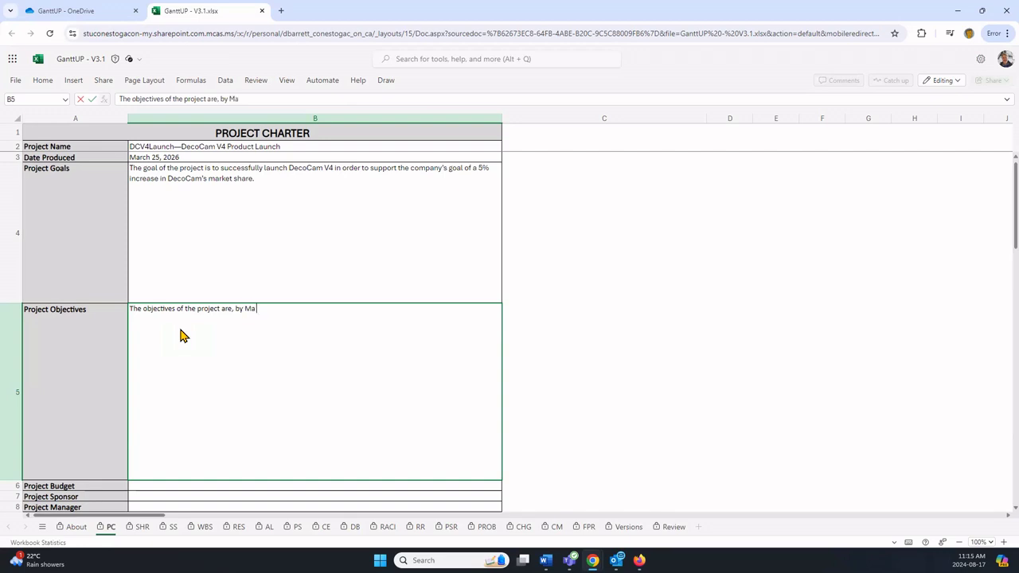
text(y 8, 2026:)
Step: Add a dashed objective line 'Update the product information on the company website and printed materials'
key(alt+Return)
text(-)
text( uPload)
key(BackSpace)
key(BackSpace)
key(BackSpace)
key(BackSpace)
key(BackSpace)
key(BackSpace)
text(Update the prod)
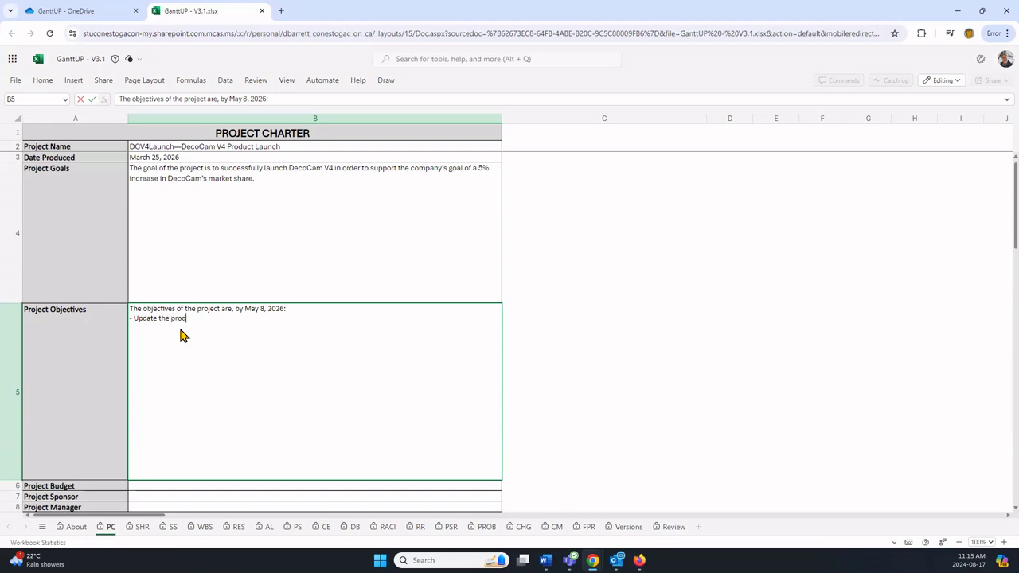
text(uct information on the company website)
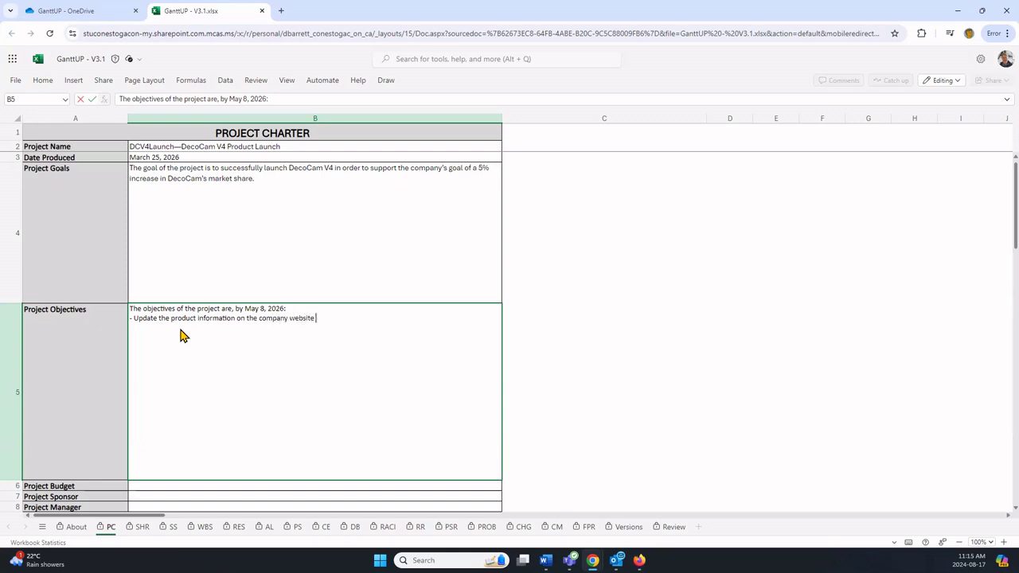
text( and printed materials.)
key(alt+Return)
text(-)
Step: Replace the typed lines with the pasted four-item objectives list ending with the $60,000 budget point
drag(389, 318, 136, 301)
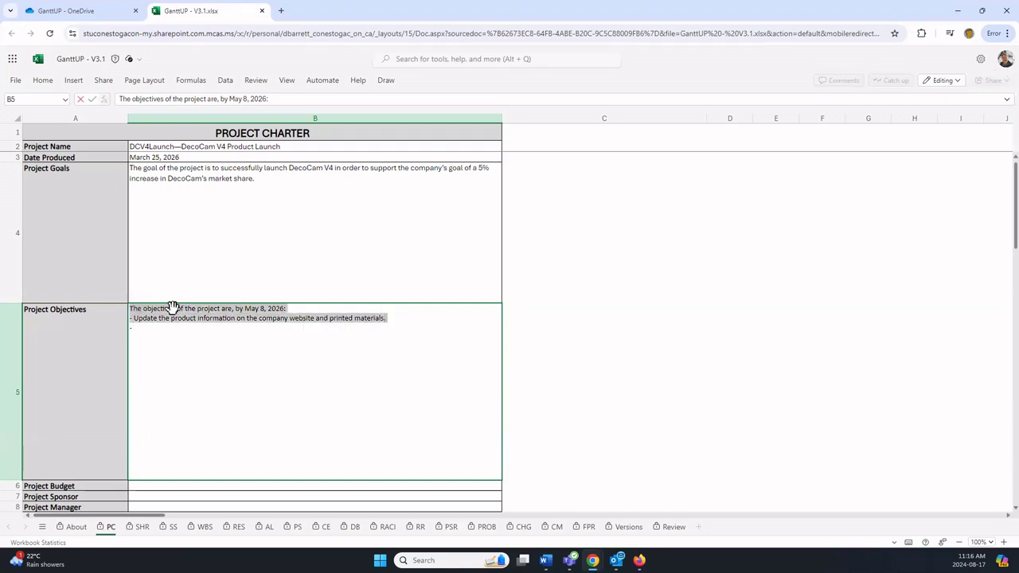
key(BackSpace)
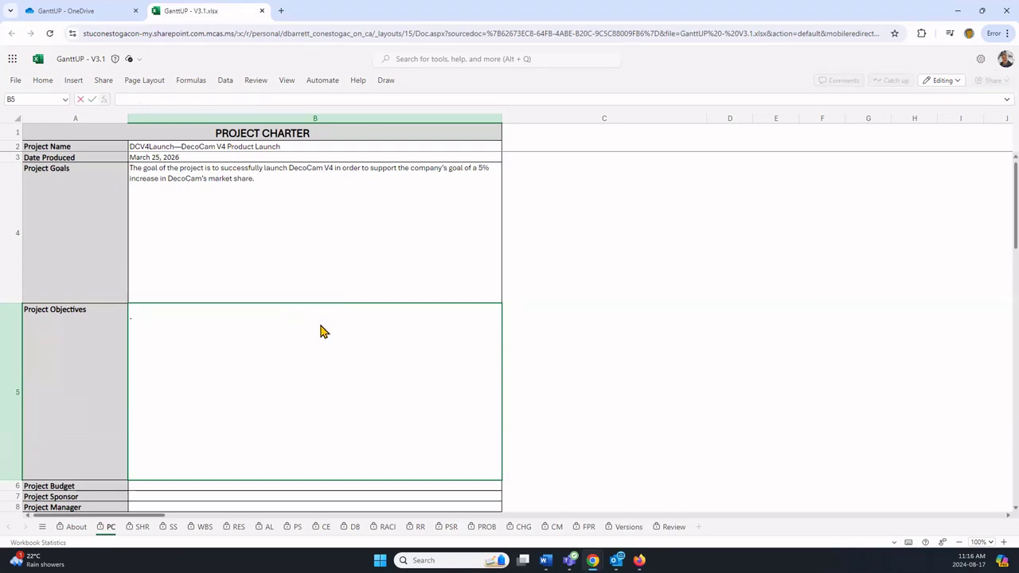
text(The objectives of the project are, by May 8, 2026: -	Update the product information on the company website and printed materials. -	Promote DecoCam V4 through existing communication channels. -	Create a promotional video that achieves at least 10,000 views within three months. -	Create the trade show materials. • Complete the project within the $60,000 budget.)
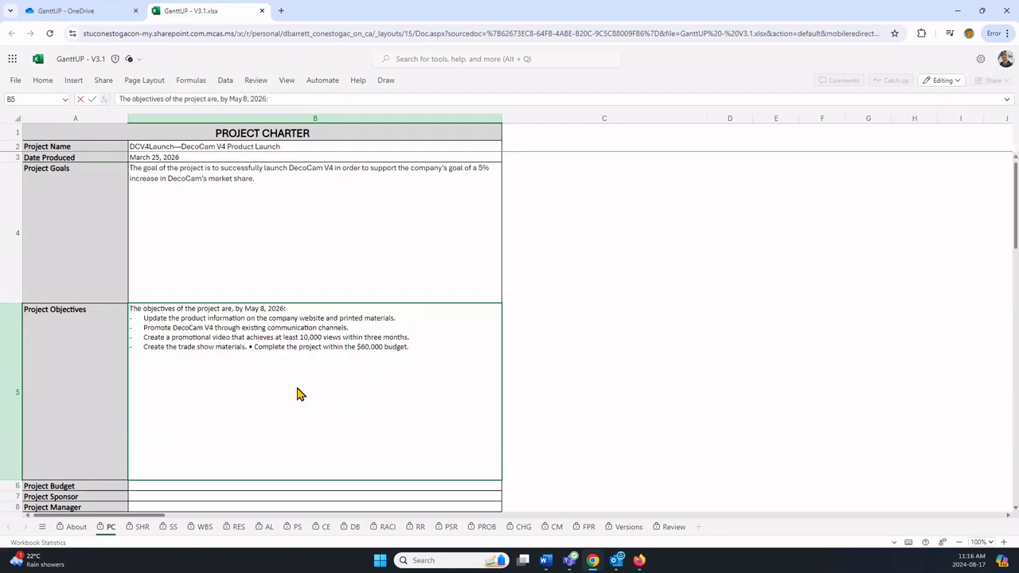
key(Return)
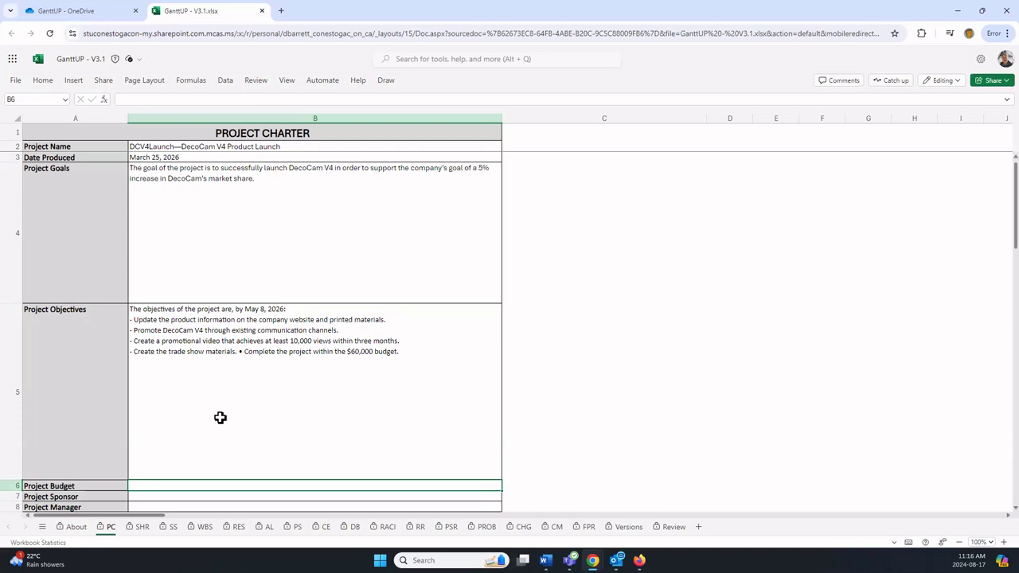
scroll(221, 417, down, 3)
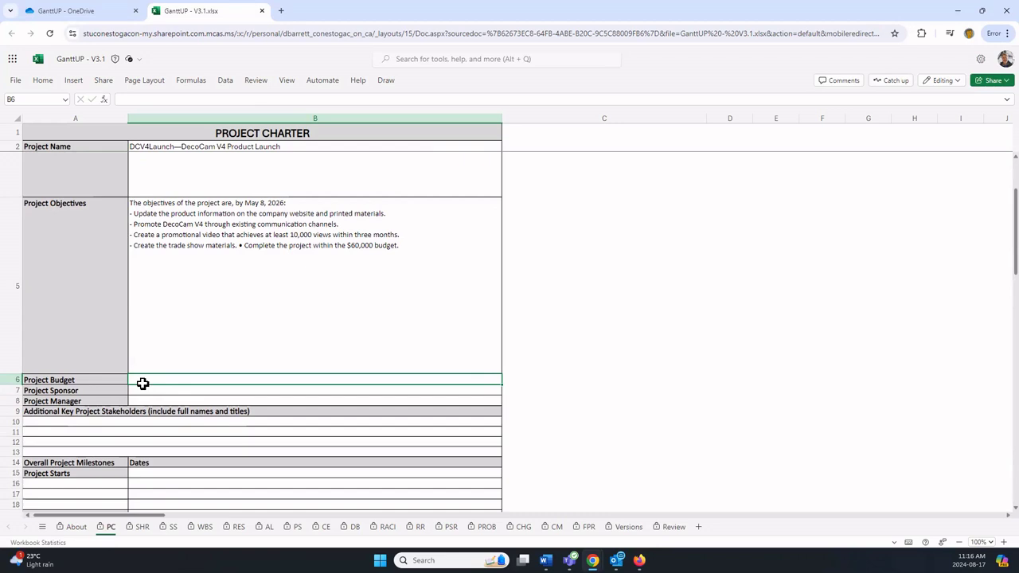
Step: Set the Project Budget to 60000 and paste the sponsor's name and title into B7
text(60000)
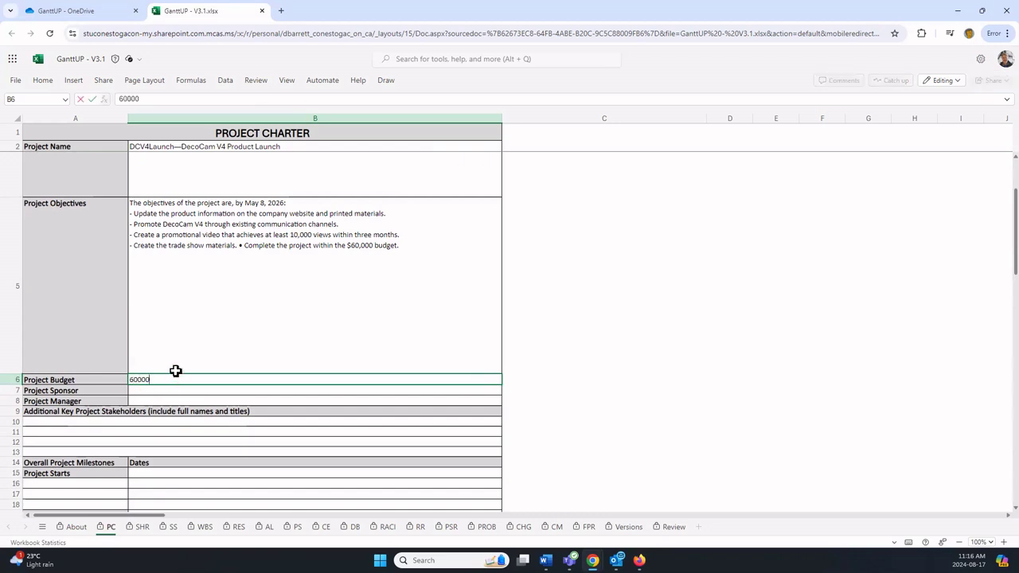
key(Return)
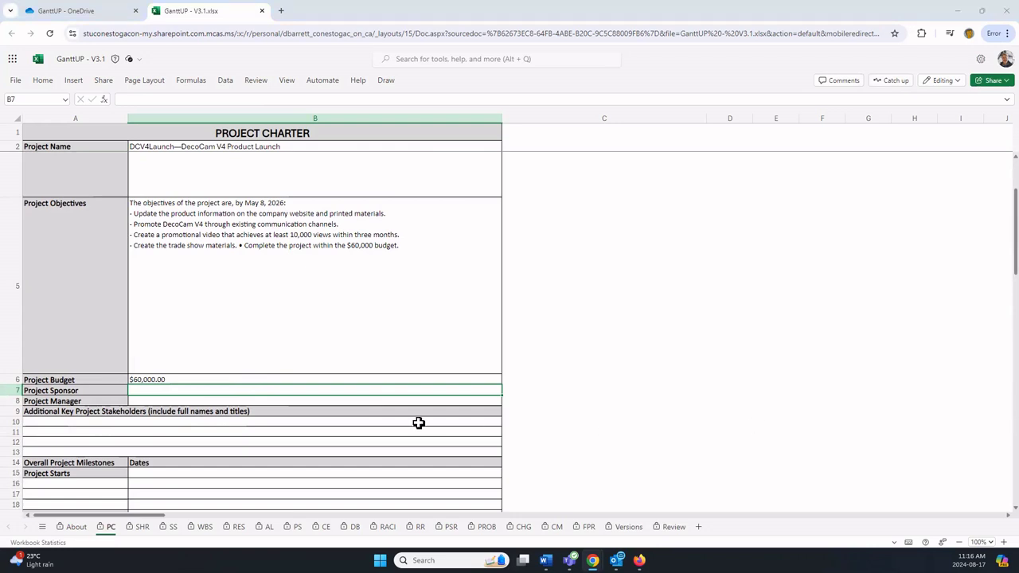
click(169, 390)
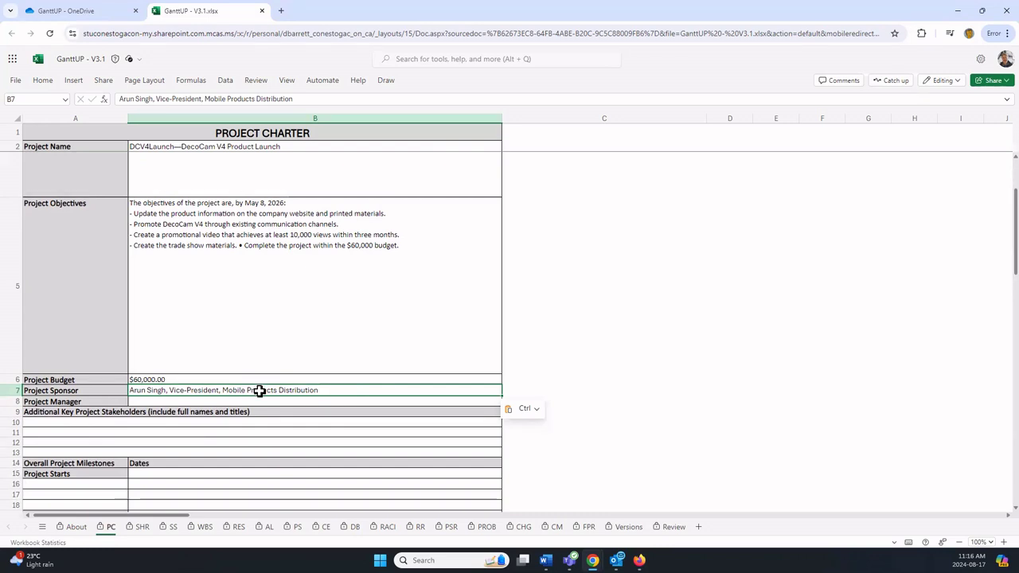
Step: Paste the project manager's name and title into B8
click(181, 403)
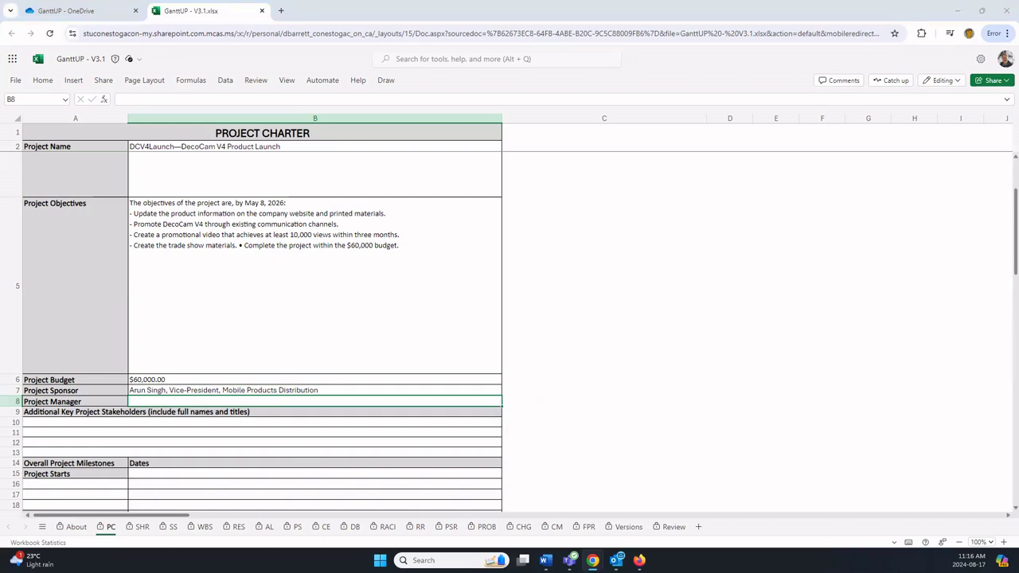
click(150, 401)
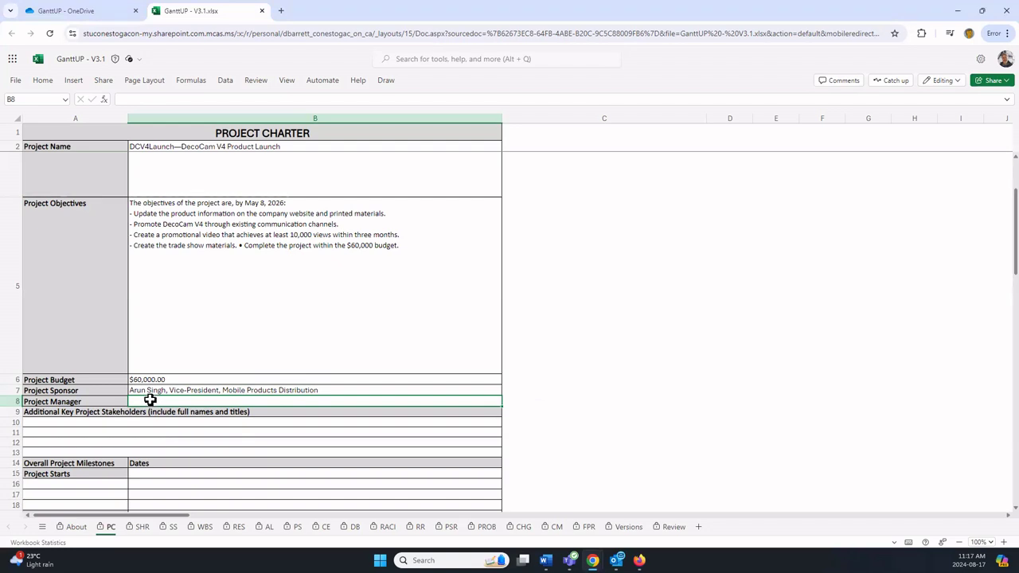
click(107, 422)
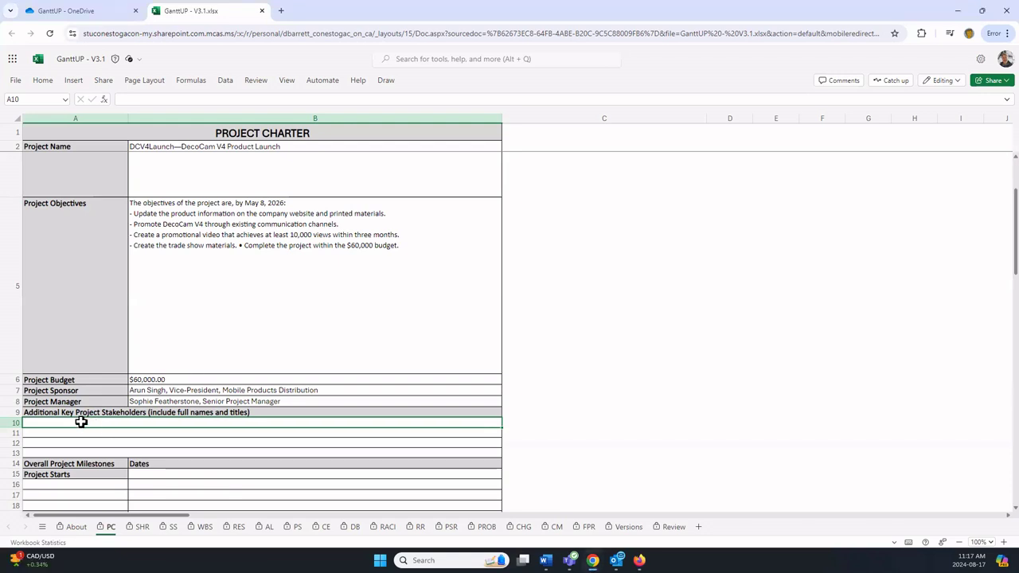
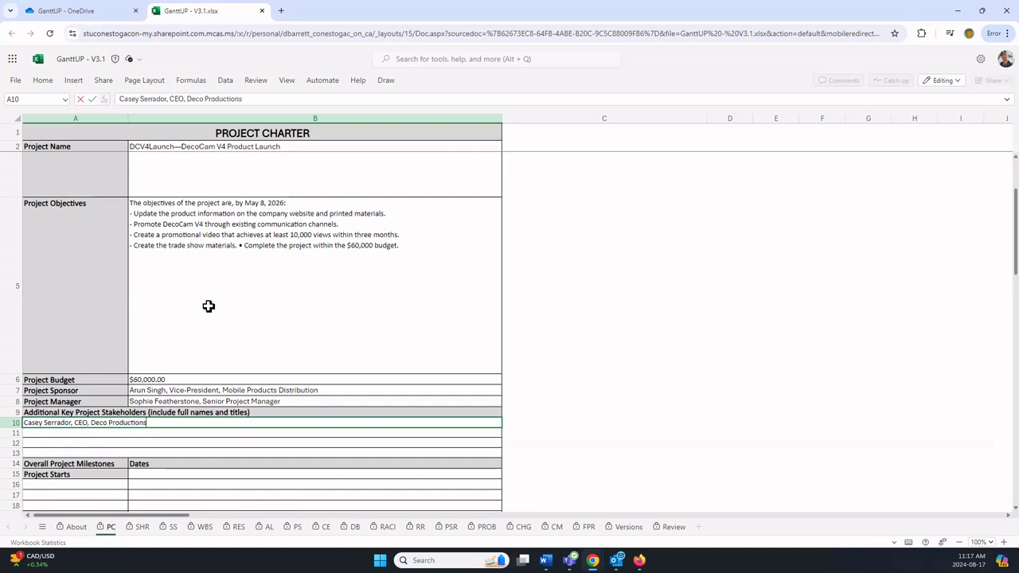
Step: Date the Project Starts milestone March 23, 2026
scroll(235, 375, down, 5)
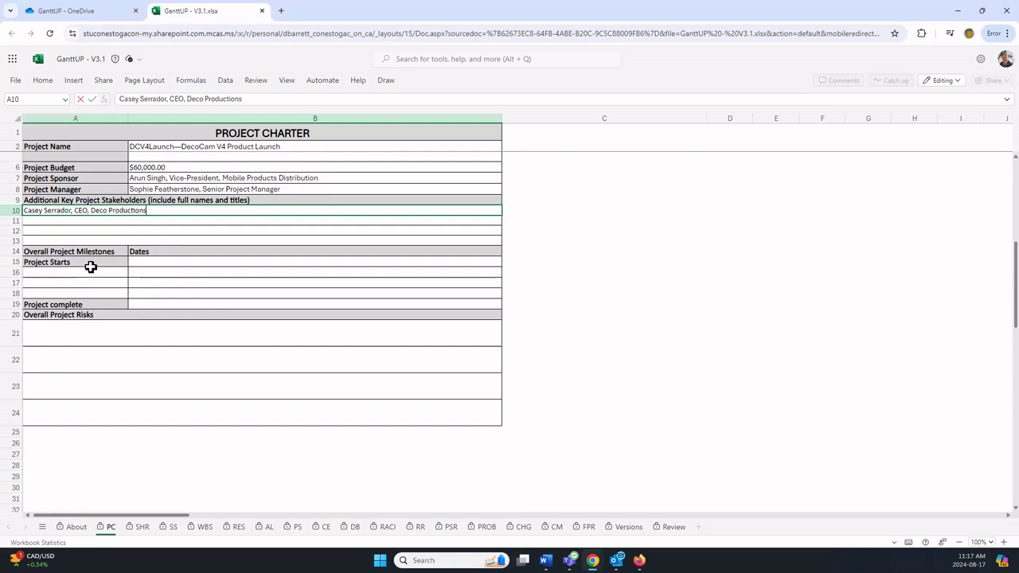
click(148, 263)
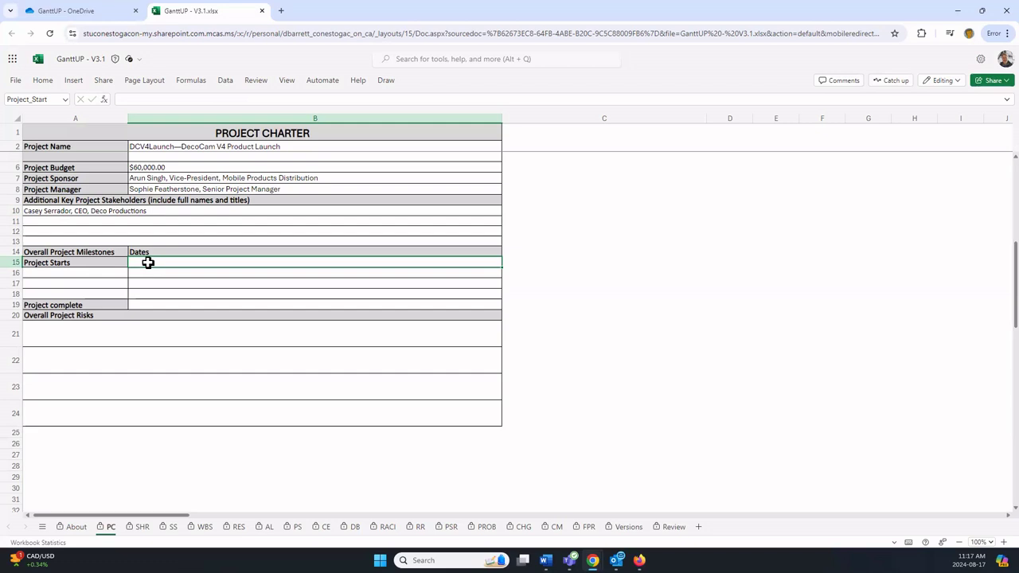
text(March 23, 20)
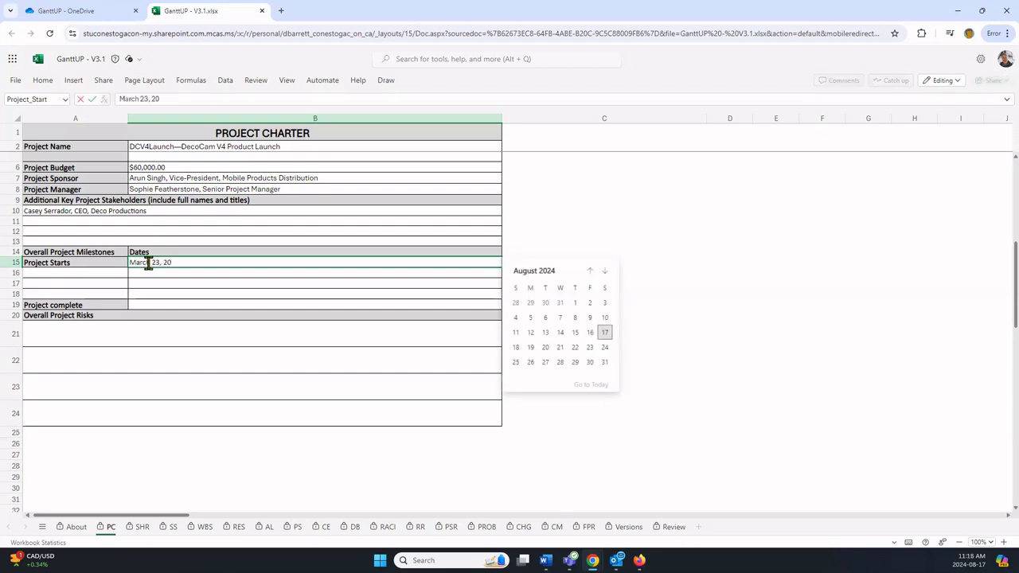
text(26)
key(Return)
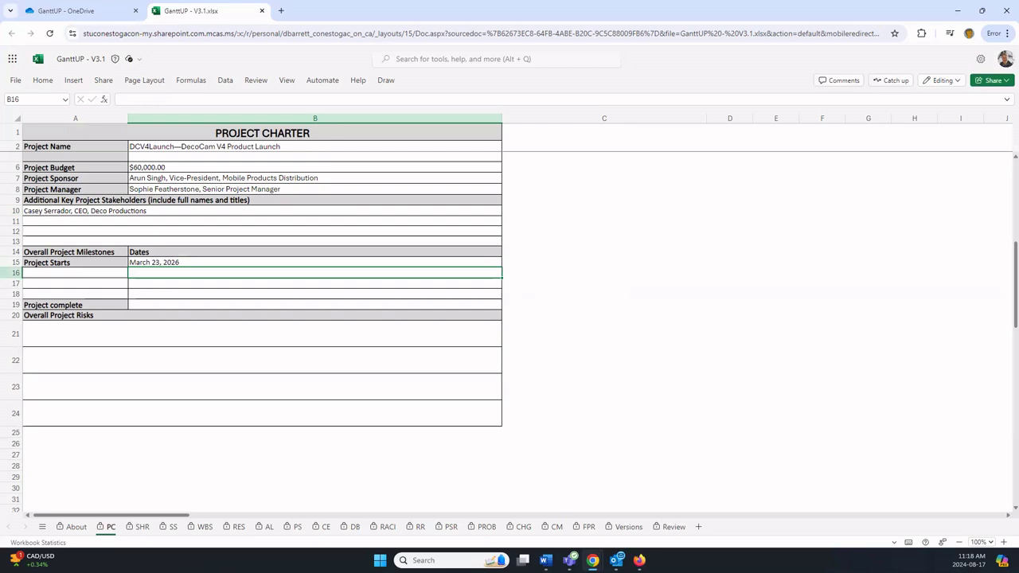
Step: Date the Project complete milestone May 13, 2026
click(165, 304)
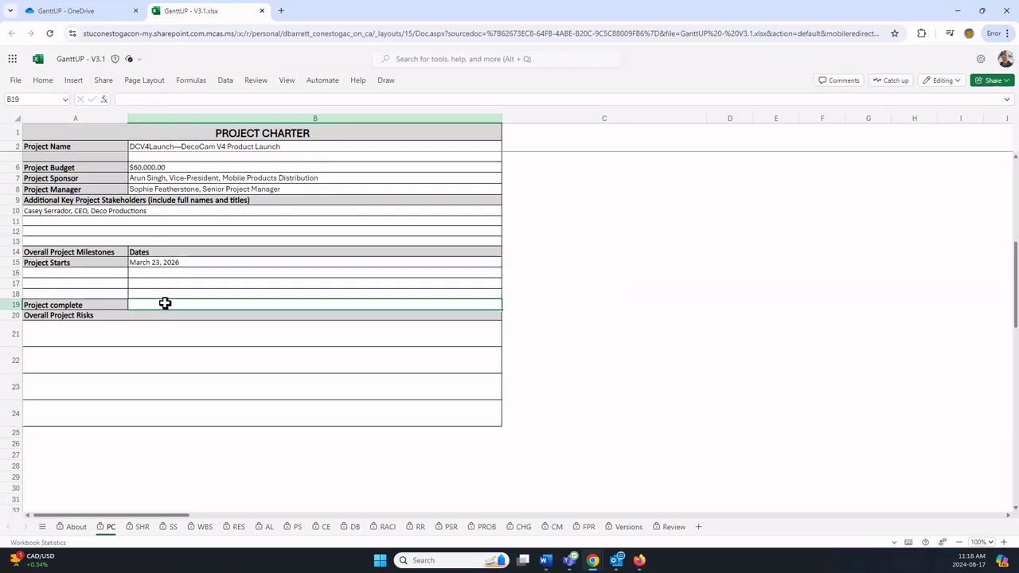
text(May )
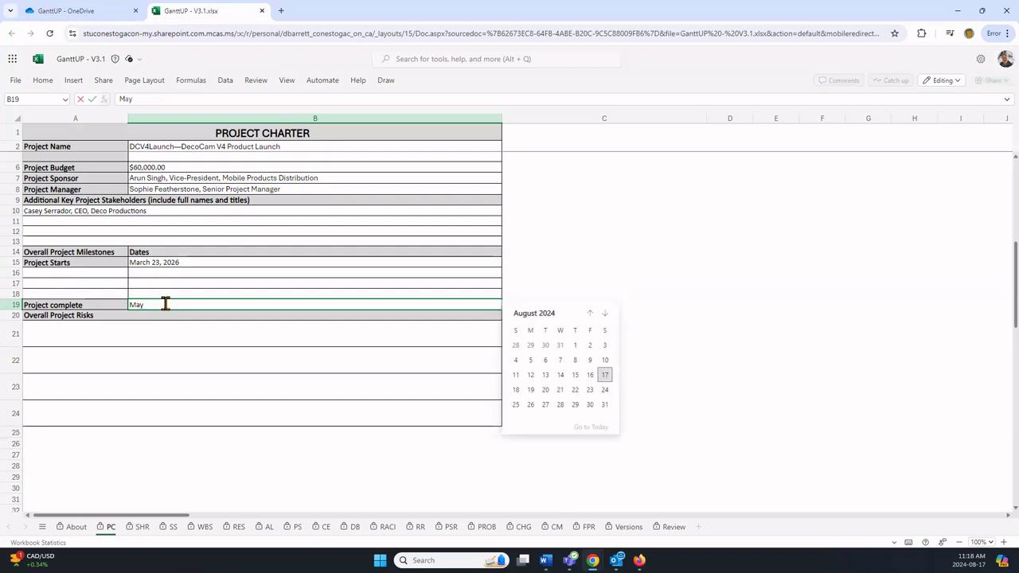
text(13, 2026)
key(ctrl+Return)
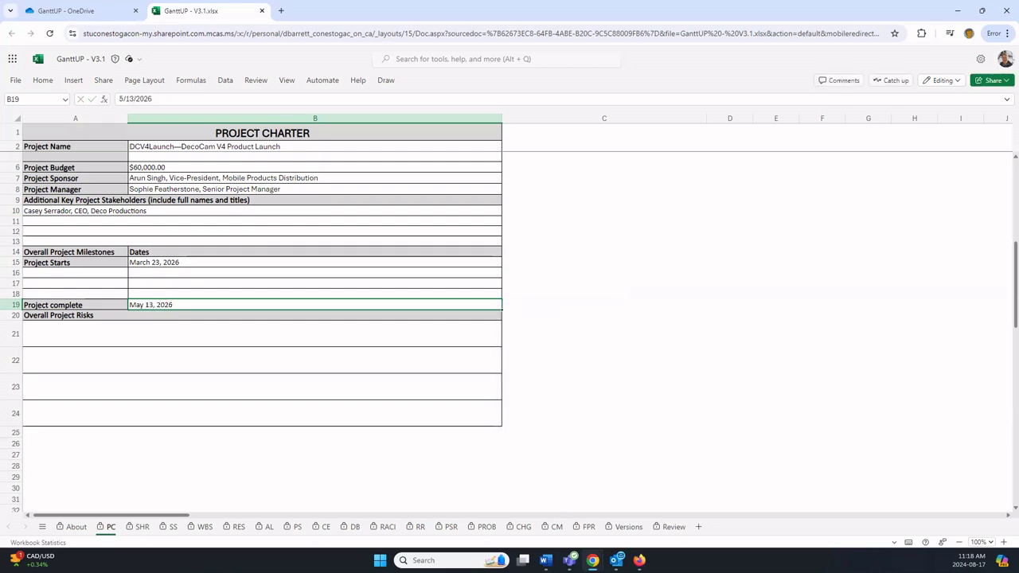
click(77, 272)
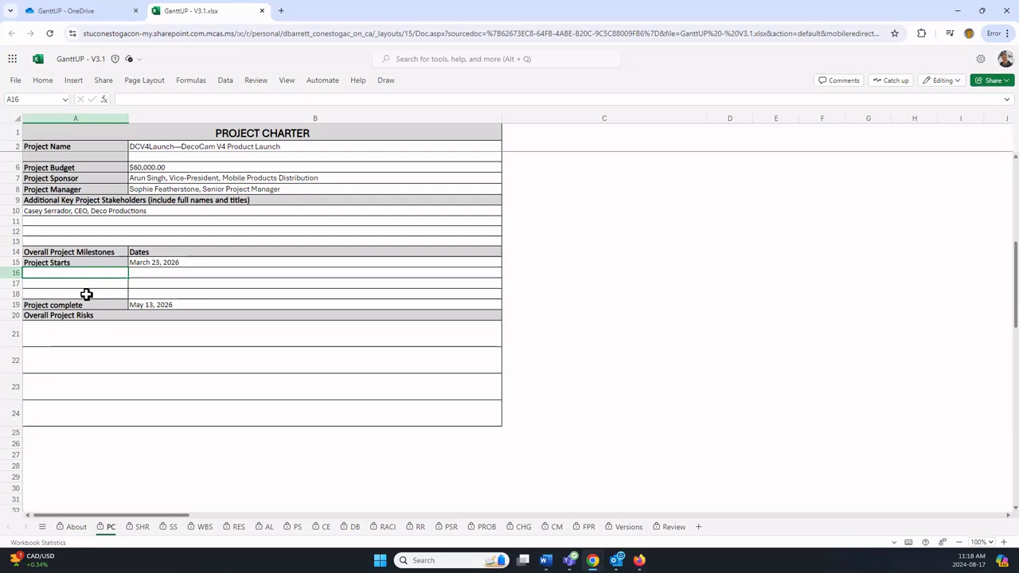
Step: Enter 'Project Charter published' in A16 with the date April 1, 2026 in B16
text(Project Cha)
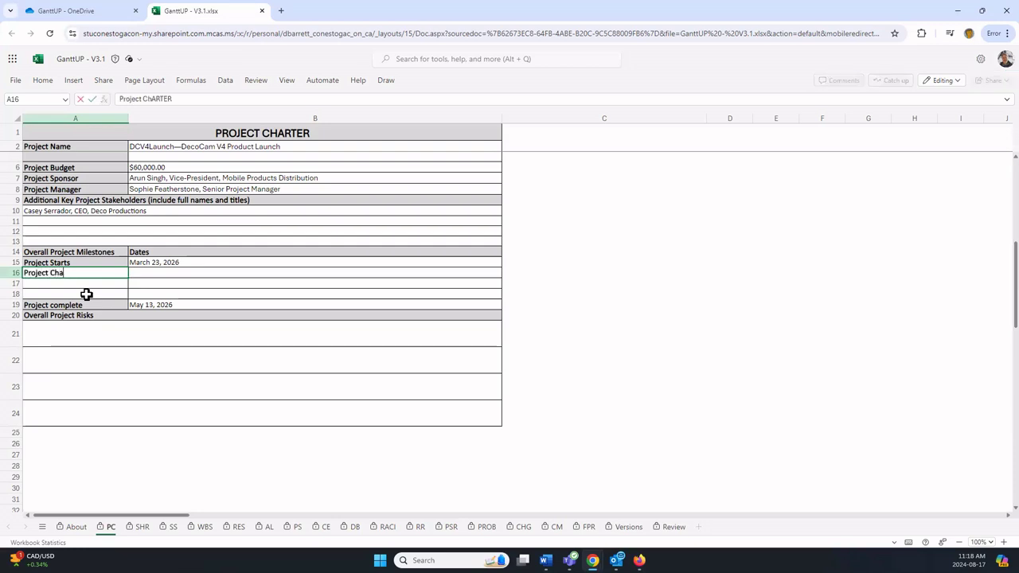
text(rter)
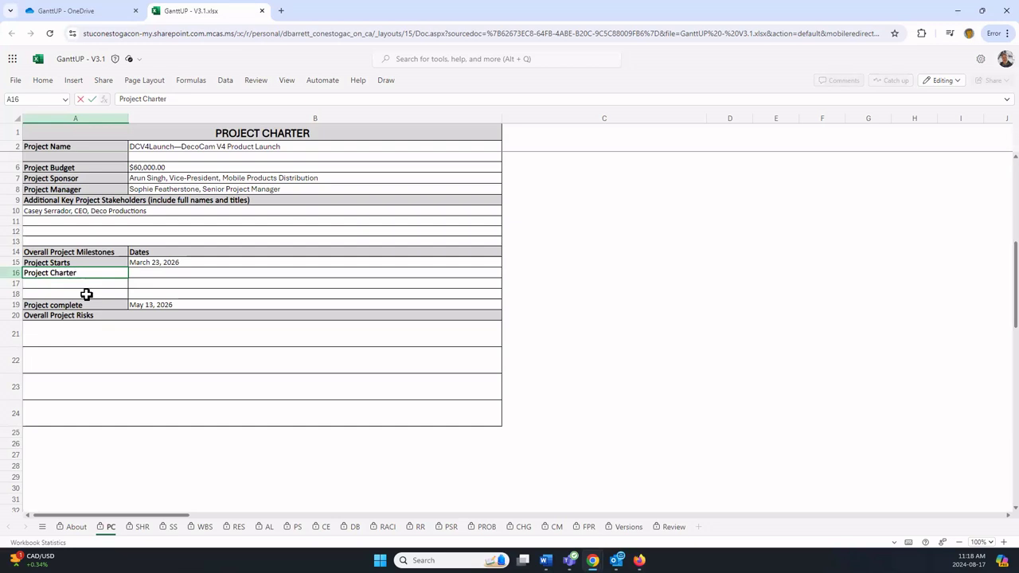
text( published)
key(Tab)
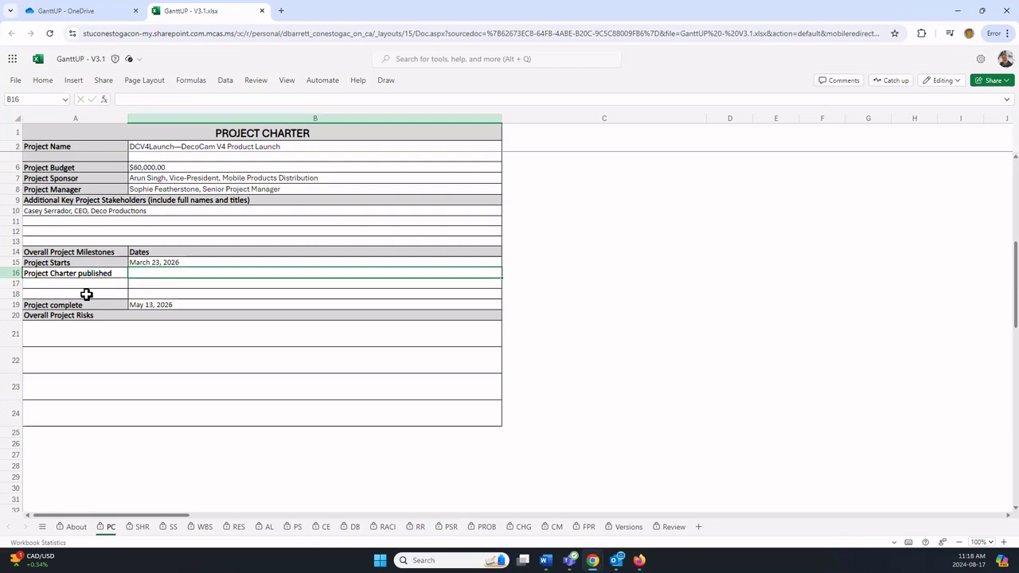
text(April 1, 2026)
key(Return)
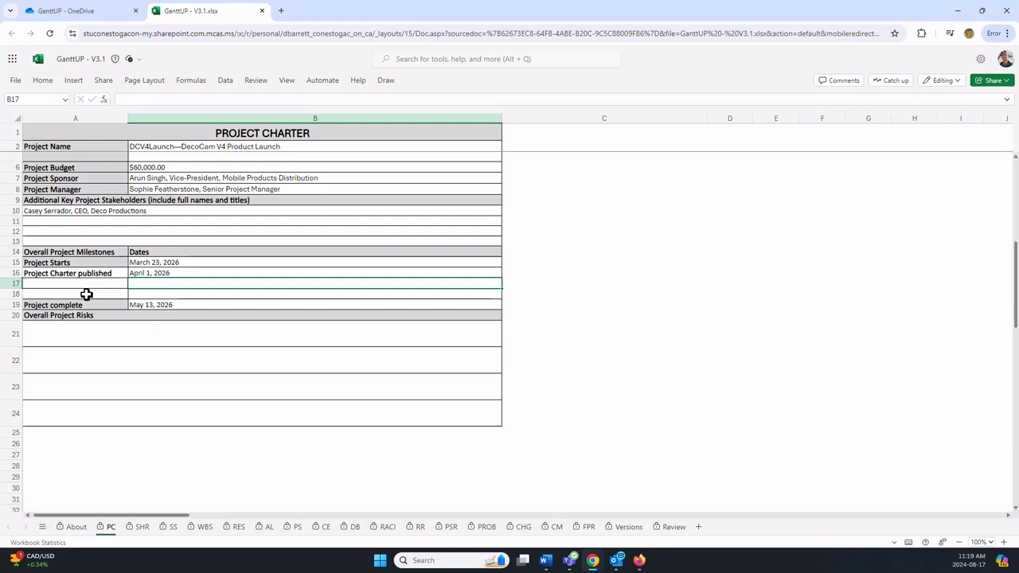
Step: Enter 'Event Day' in A18 with the date May 5, 2026 in B18
click(84, 292)
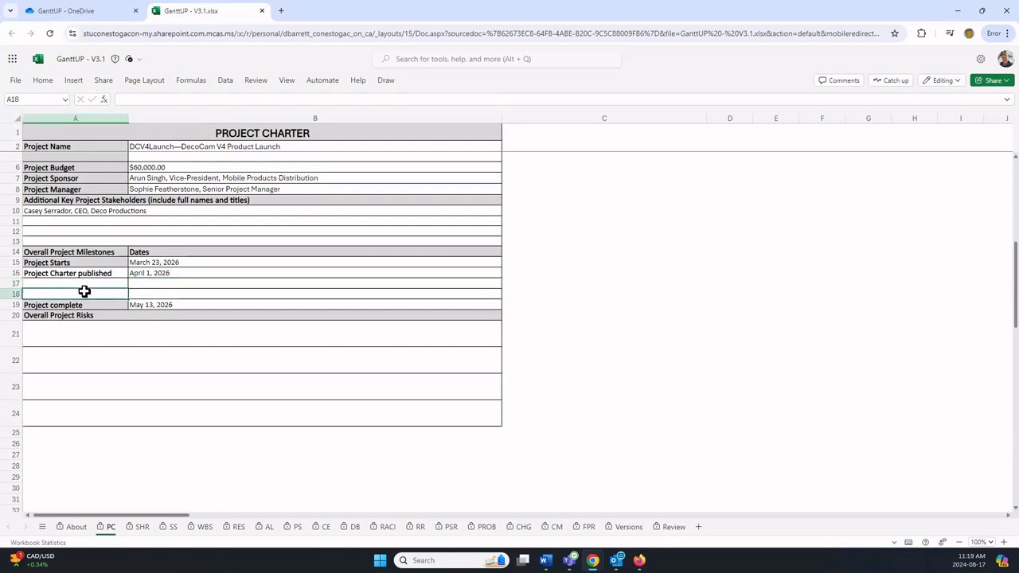
text(Event Date)
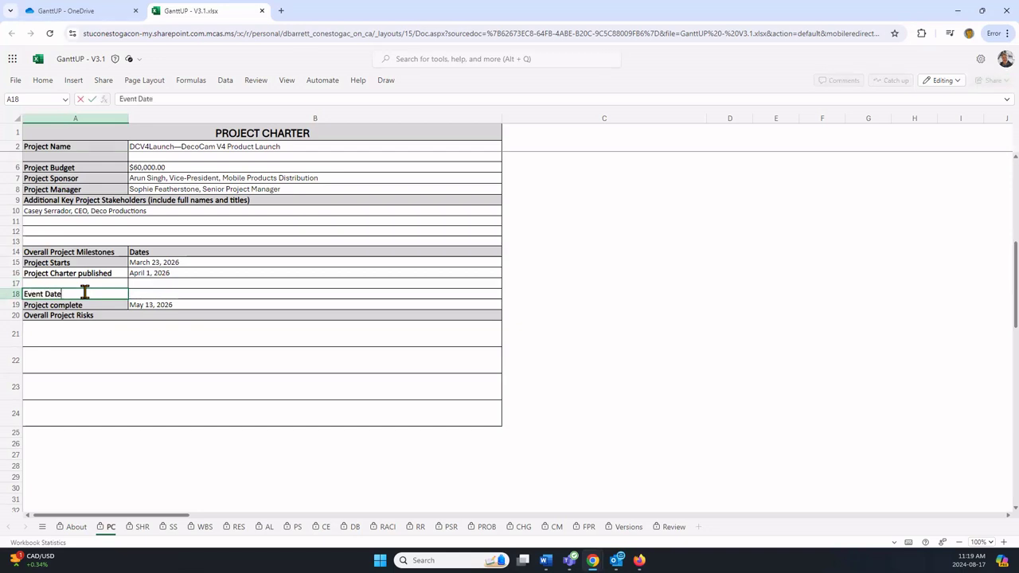
key(BackSpace)
key(BackSpace)
text(y)
key(Tab)
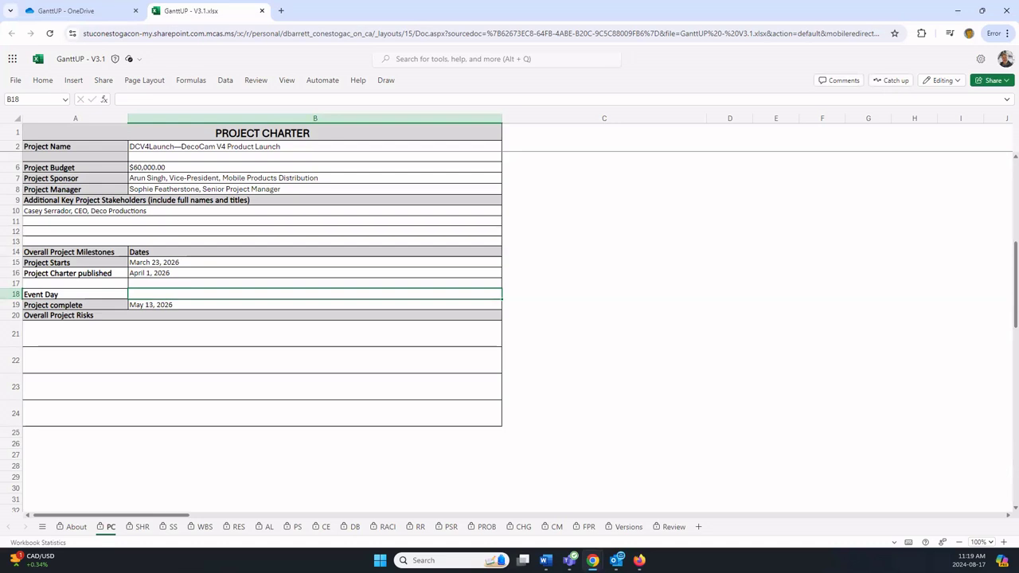
text(May )
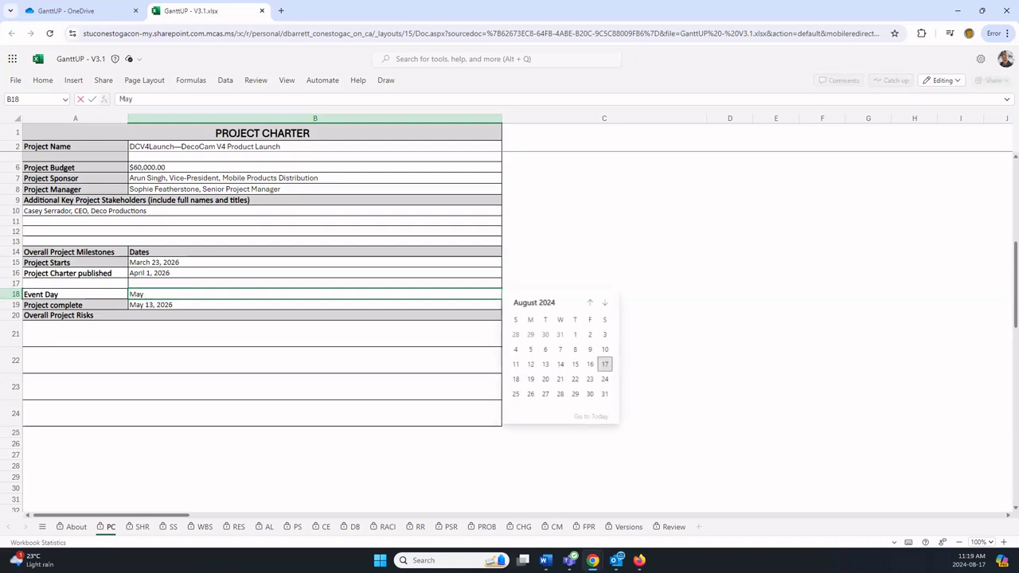
text(5, 2026)
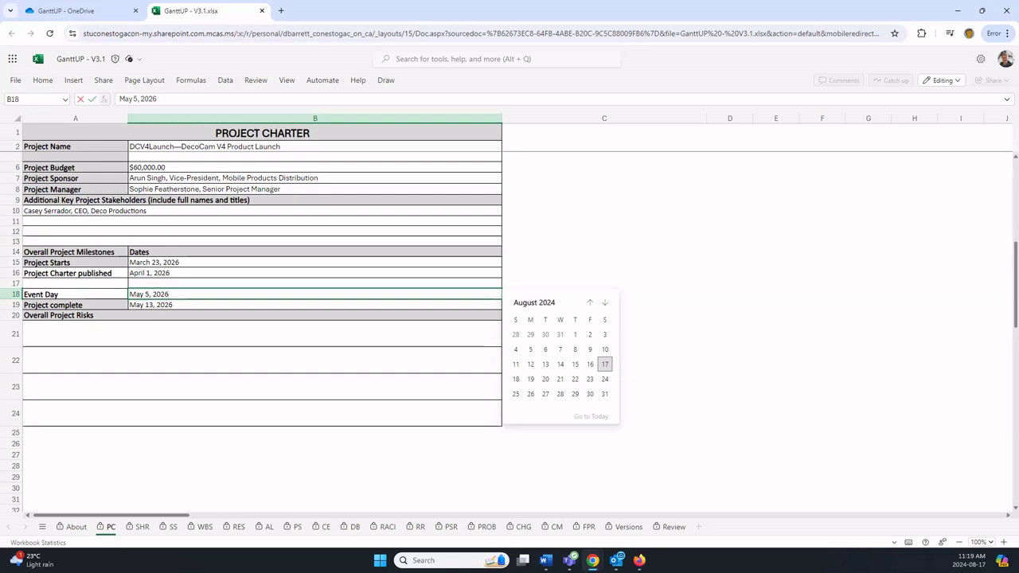
key(Return)
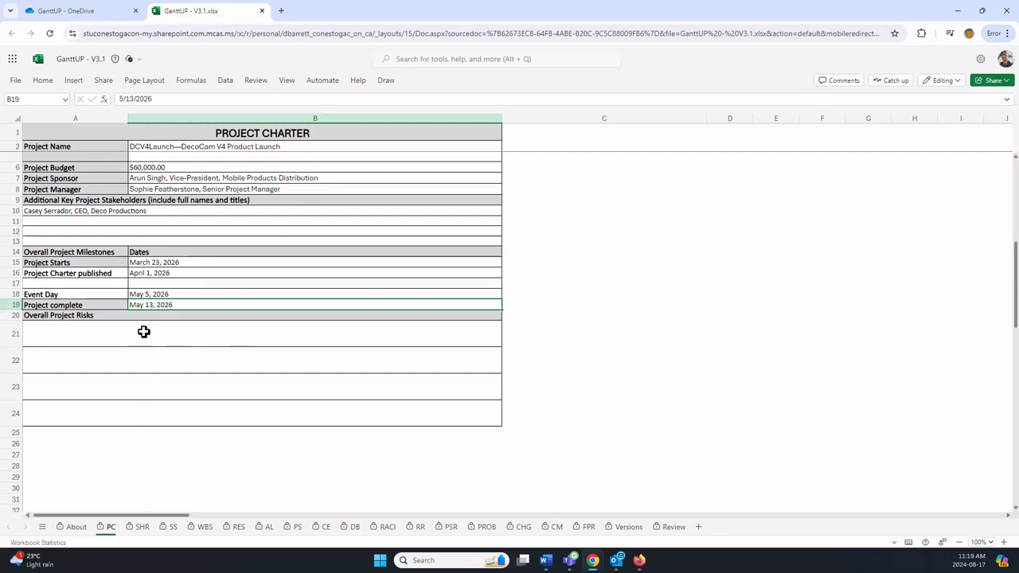
Step: Type 'Errors are present in the product launch materials.' into cell A21 under Overall Project Risks
click(65, 336)
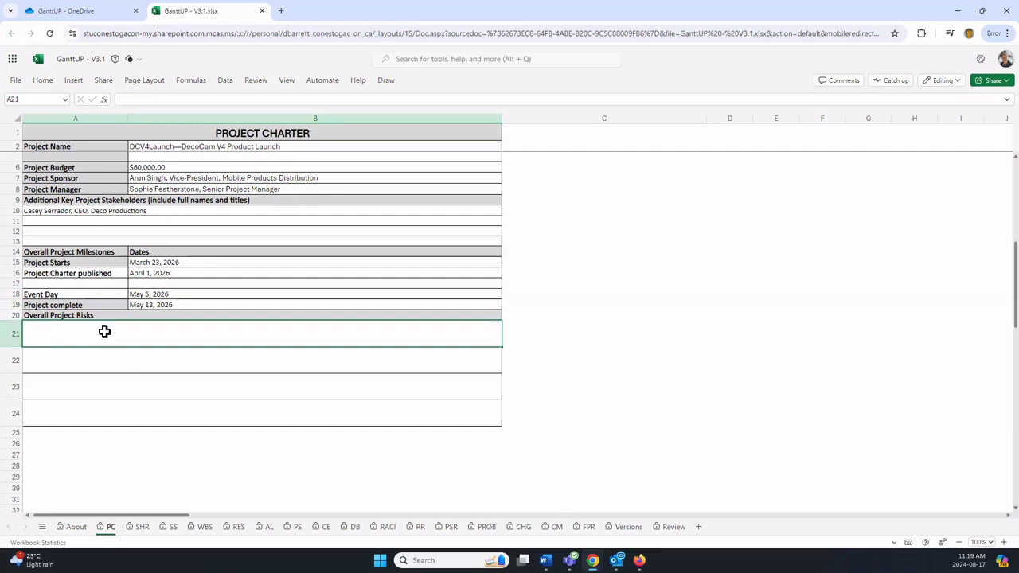
text(Errors)
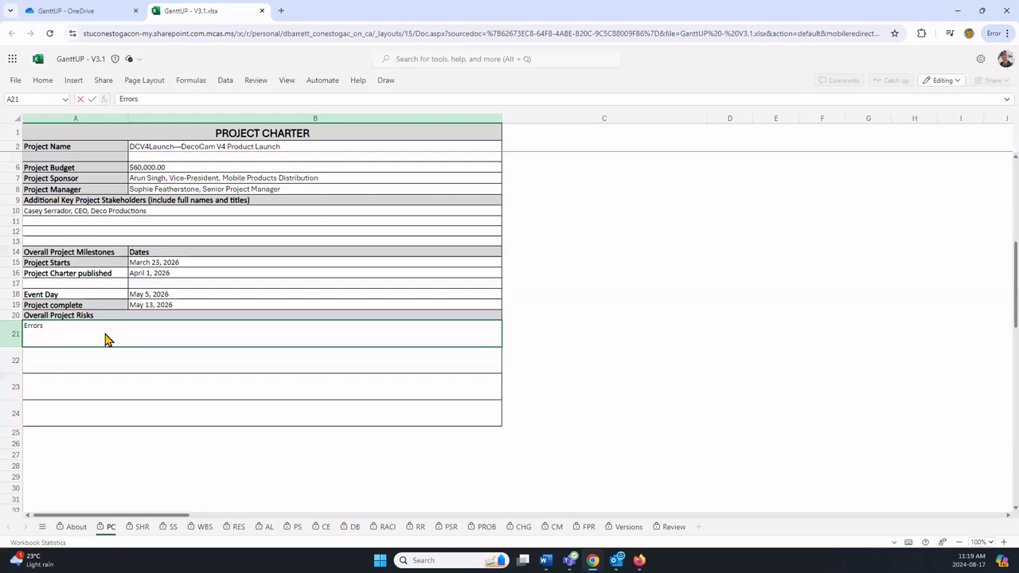
text( are present in the pro)
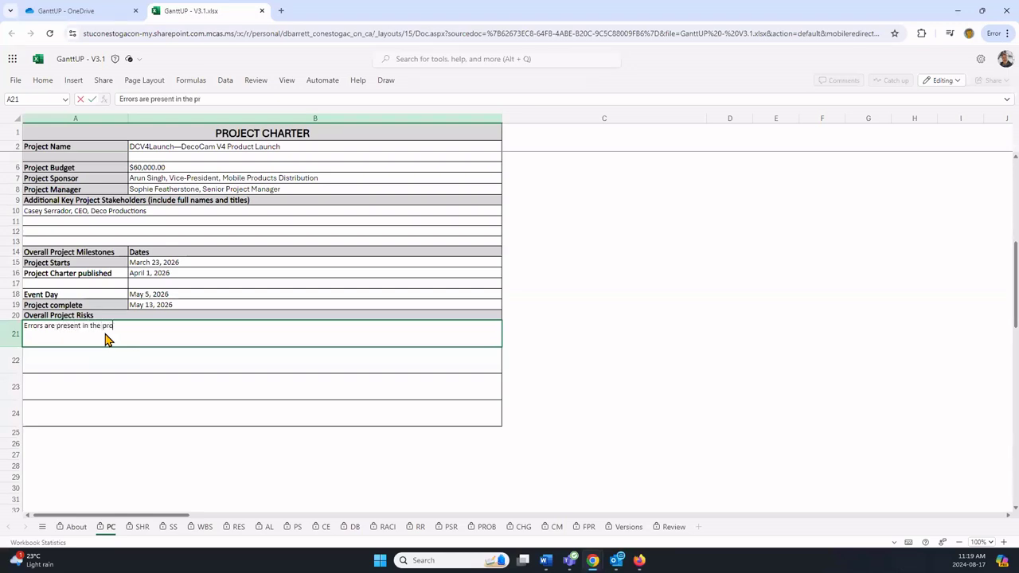
text(duct launch materials.)
key(Return)
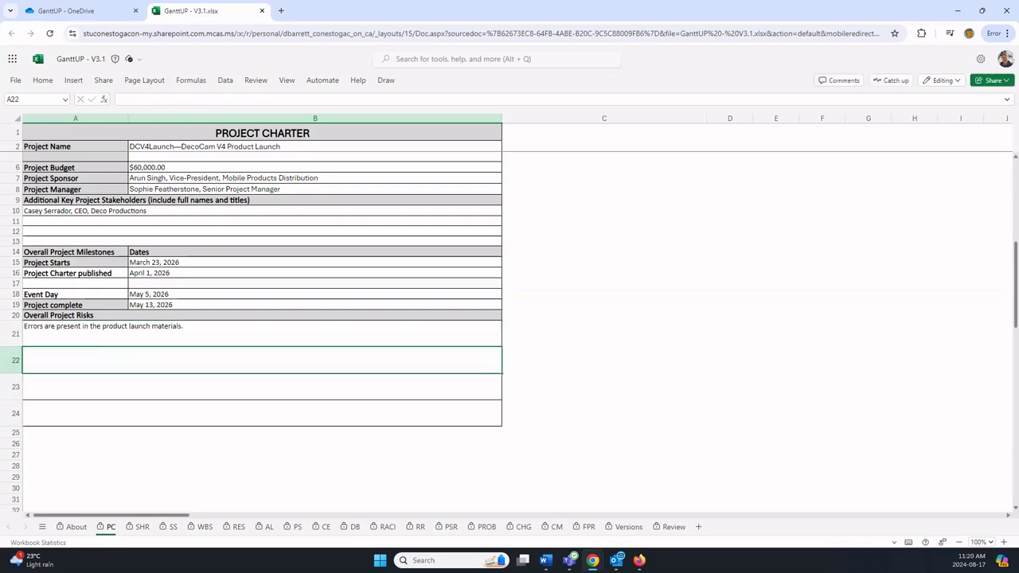